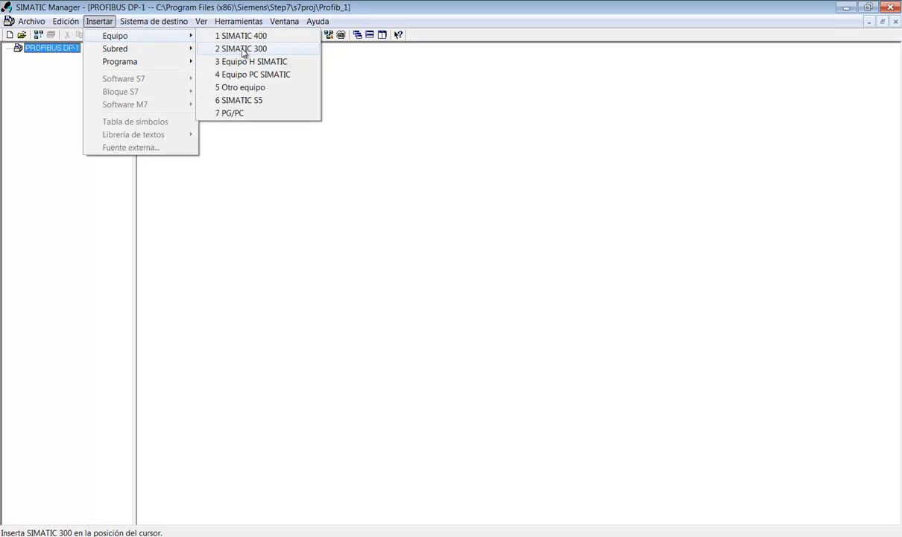
- Insert a SIMATIC 300 station and a PROFIBUS subnet into the PROFIBUS DP-1 project
left_click(242, 49)
left_click(244, 98)
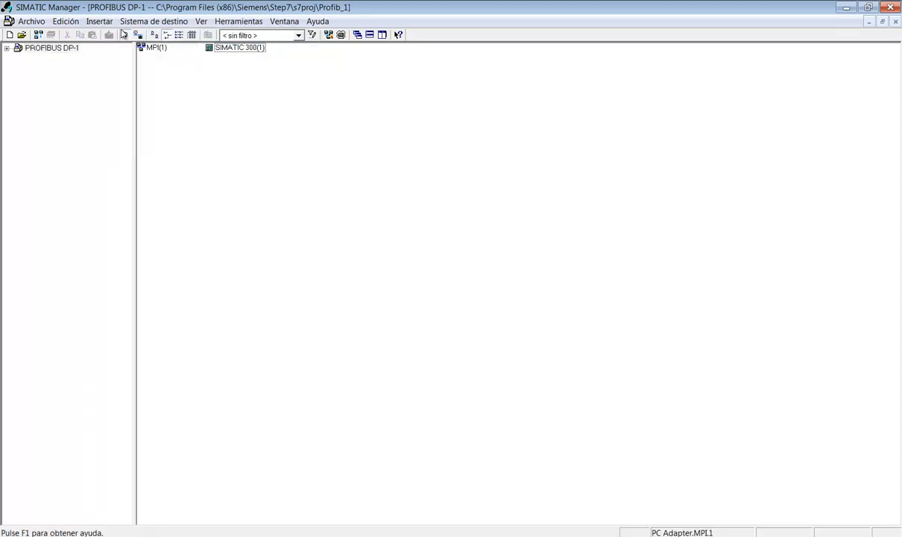
left_click(99, 21)
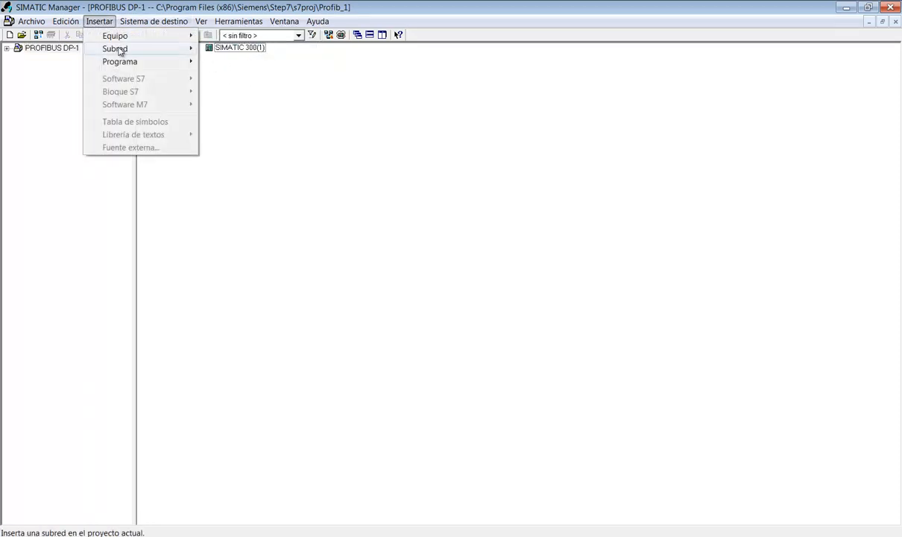
mouse_move(119, 51)
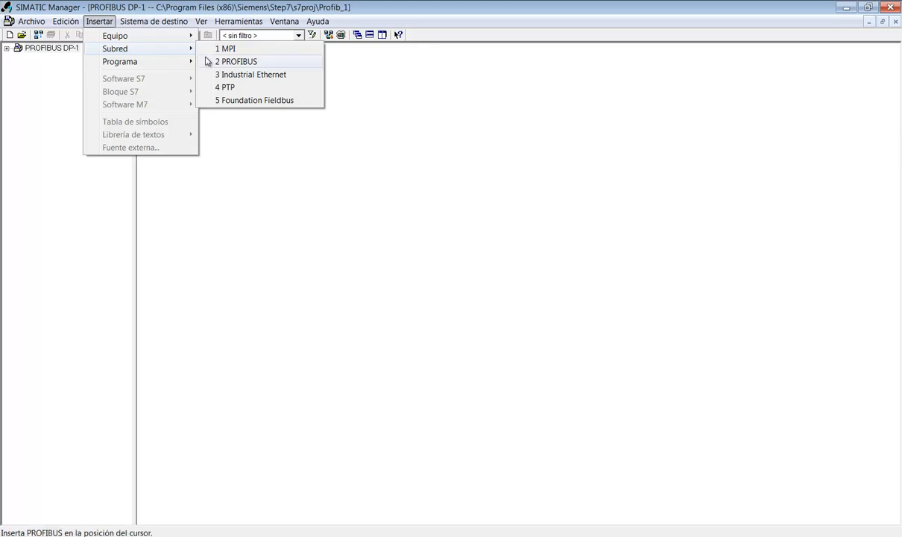
left_click(244, 64)
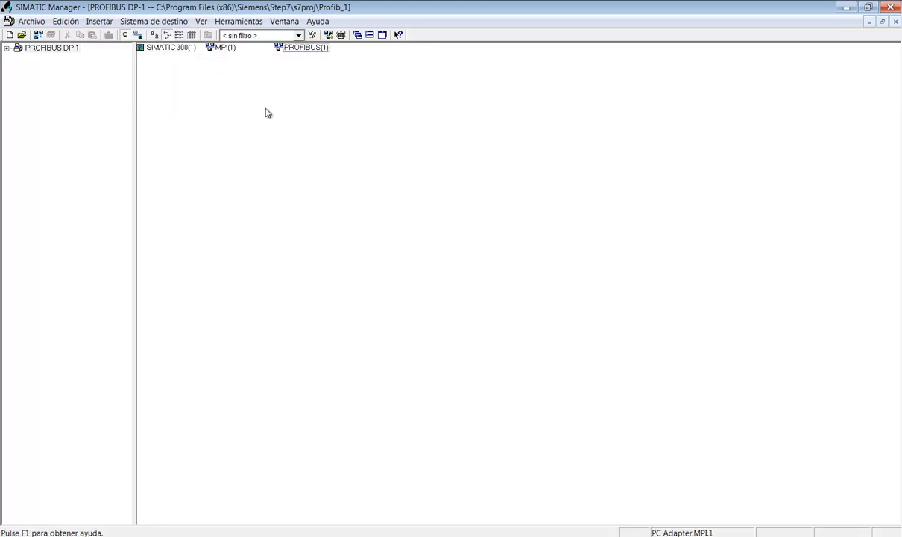
- Delete the MPI(1) subnet from the project
left_click(210, 47)
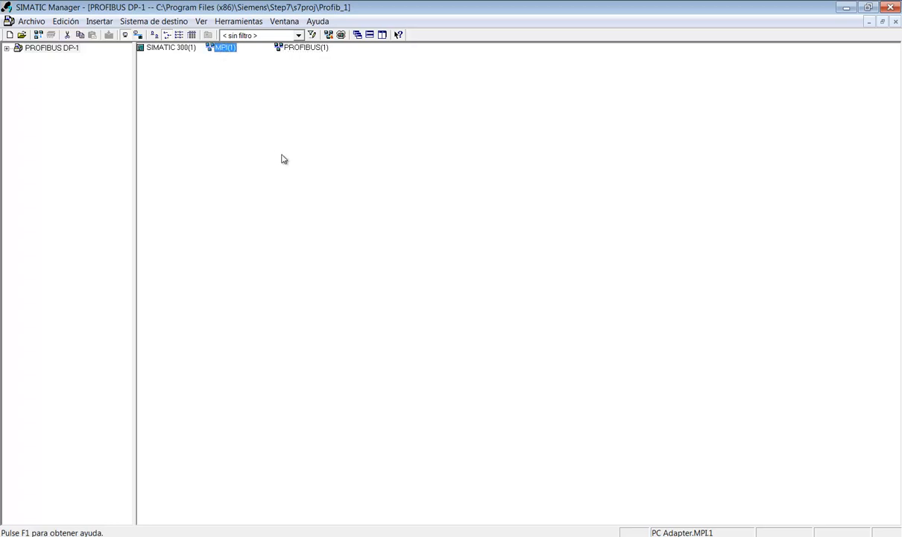
key("Delete")
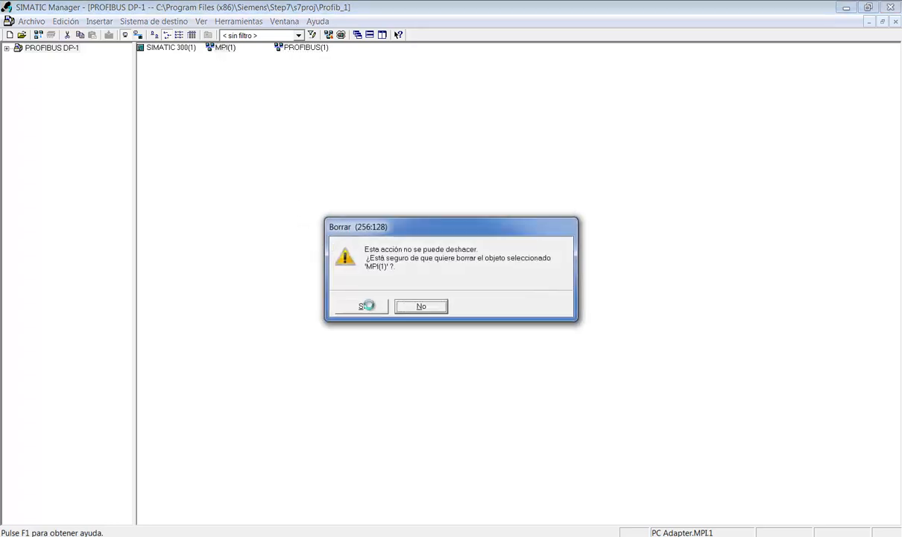
left_click(368, 305)
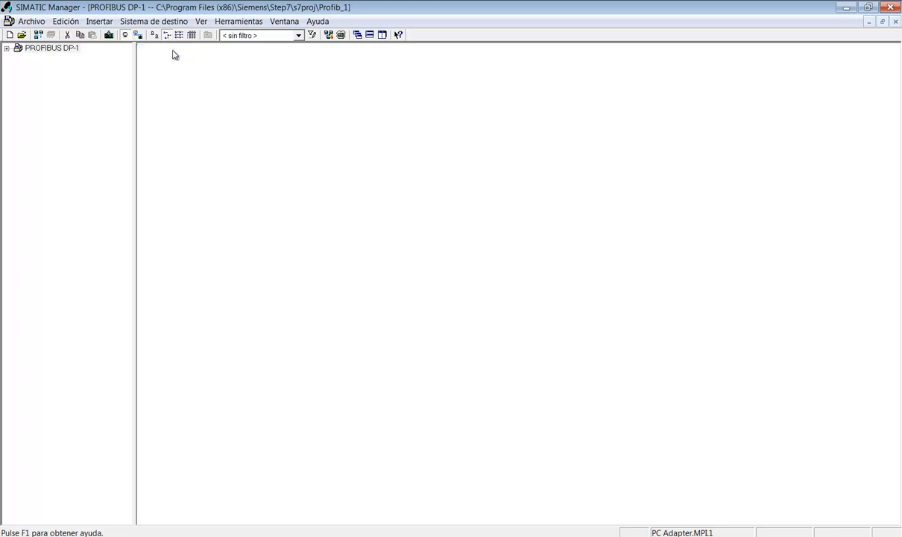
- Open the SIMATIC 300(1) station's hardware configuration, maximize its window and enlarge the rack area
double_click(173, 50)
left_click(172, 50)
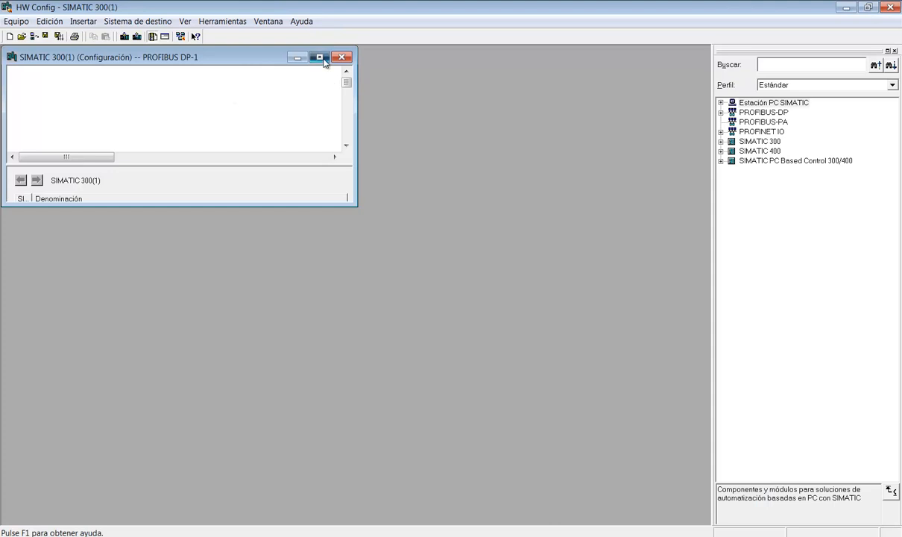
left_click(308, 58)
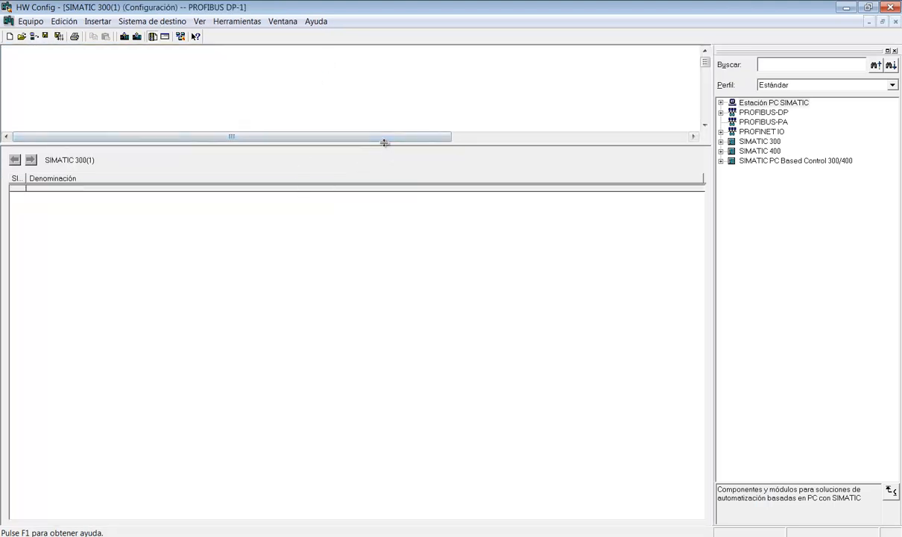
left_click_drag(384, 143, 385, 334)
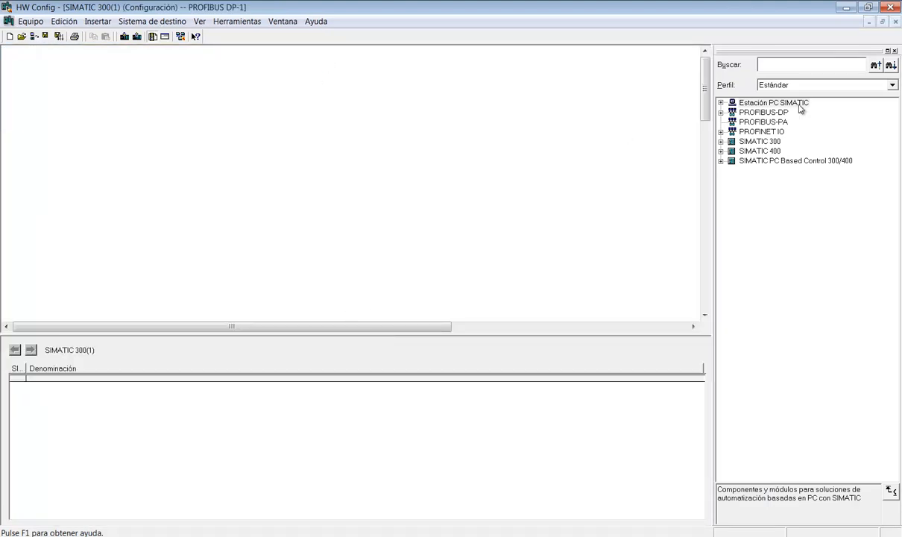
- Insert a SIMATIC 300 mounting rail (Perfil soporte) in the station and enlarge its rack table to show all 11 slots
left_click(721, 142)
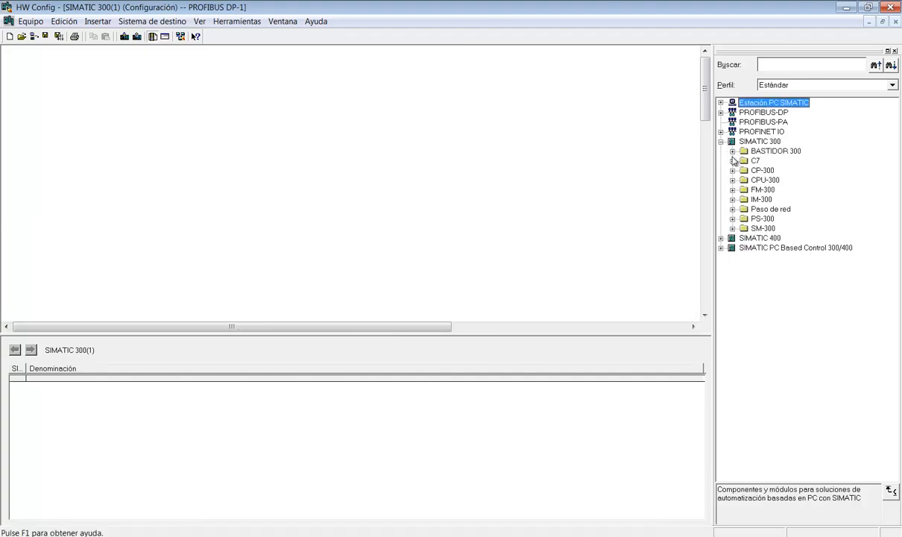
left_click(733, 150)
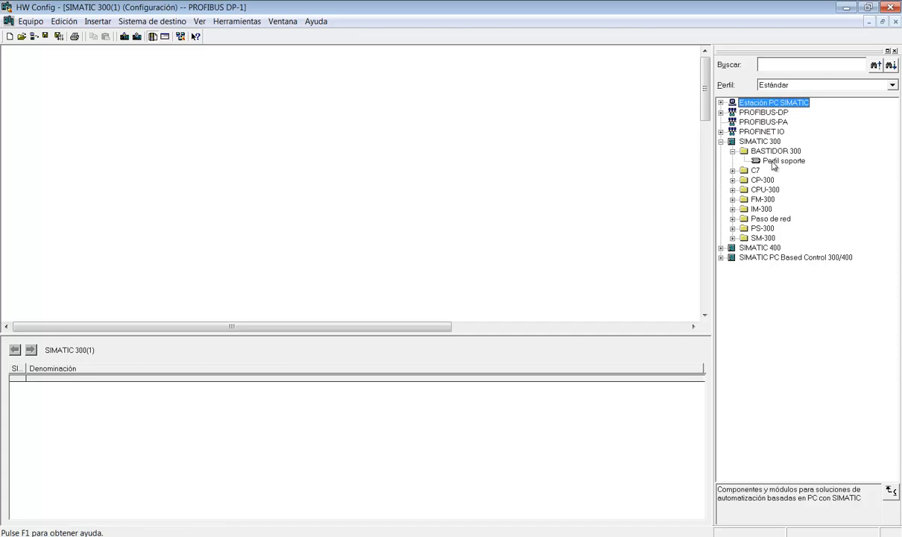
left_click_drag(757, 160, 292, 199)
left_click_drag(221, 158, 223, 159)
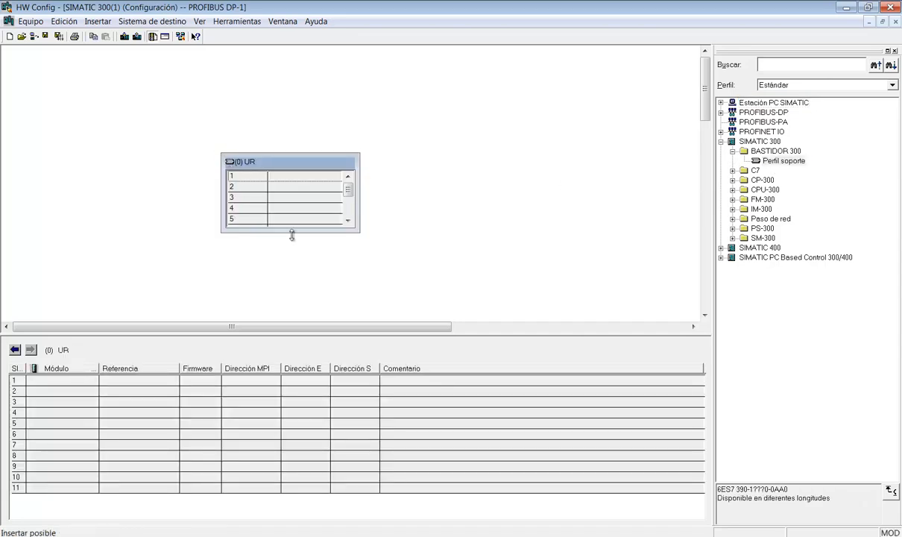
left_click_drag(357, 230, 398, 290)
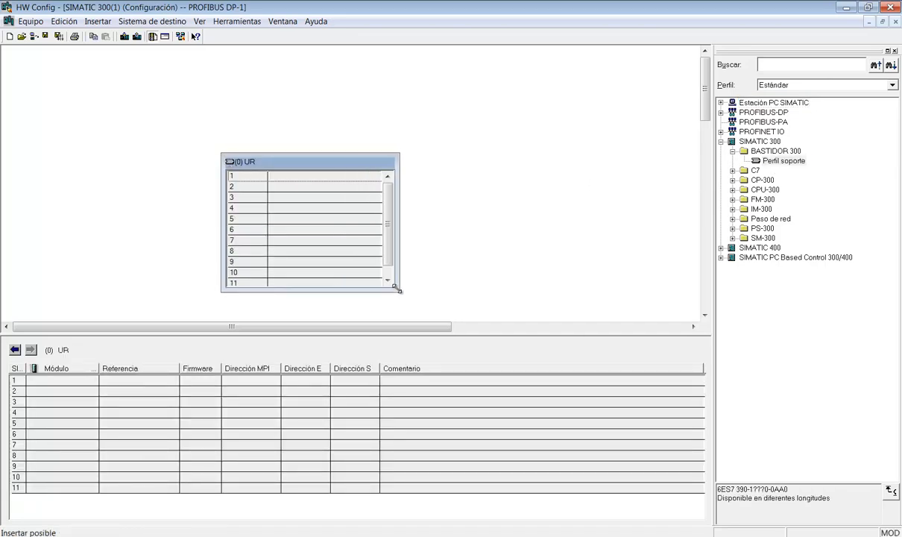
- Place a PS 307 2A power supply in slot 1 of the rack
left_click(732, 229)
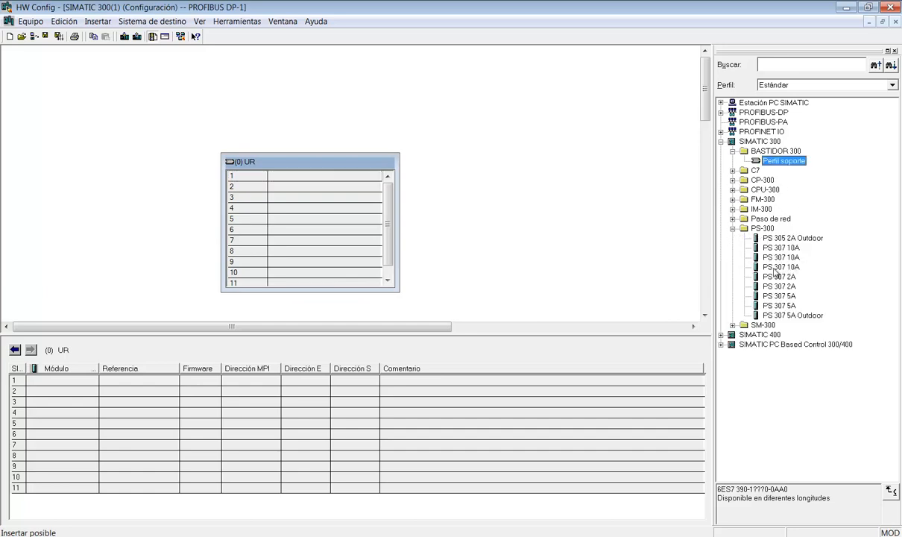
left_click_drag(772, 282, 301, 181)
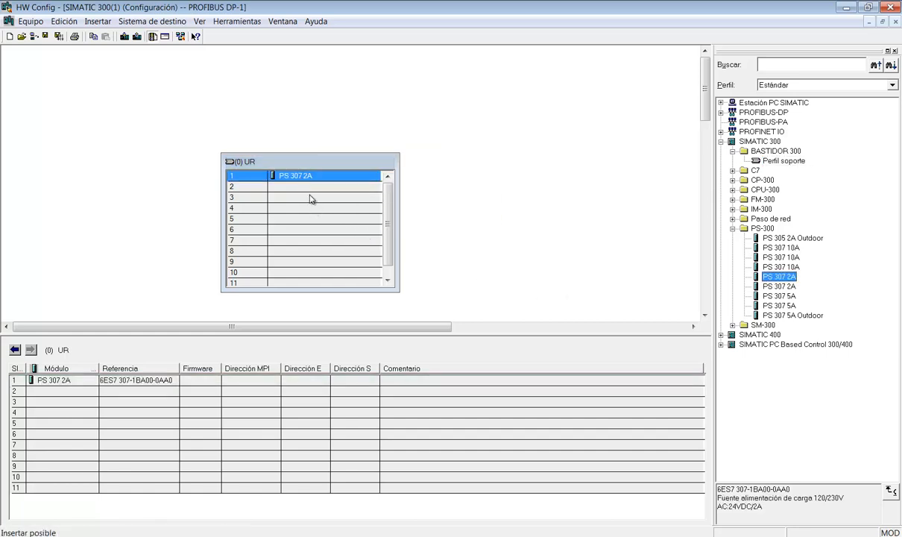
- Place the CPU 314C-2 DP 6ES7 314-6CF02-0AB0 in slot 2, connecting its DP interface to the PROFIBUS(1) subnet
left_click(310, 192)
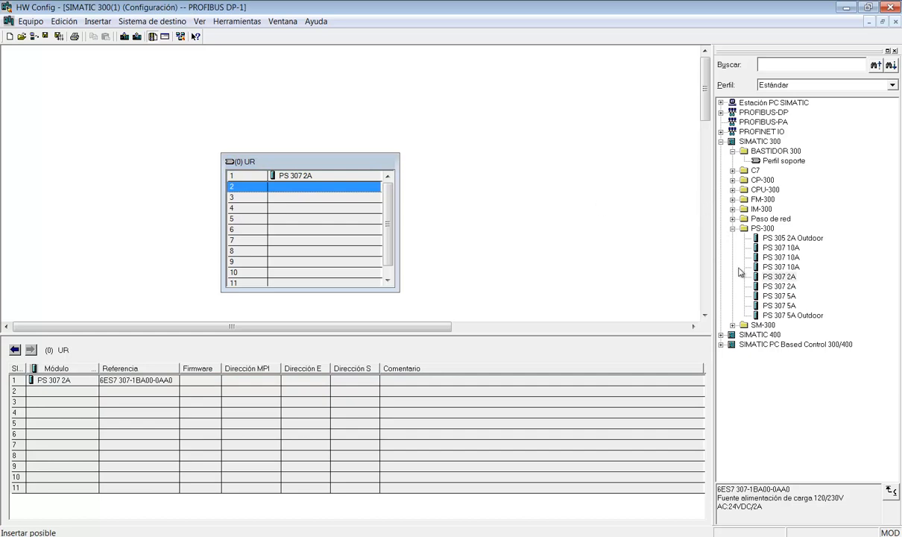
left_click(735, 228)
left_click(733, 189)
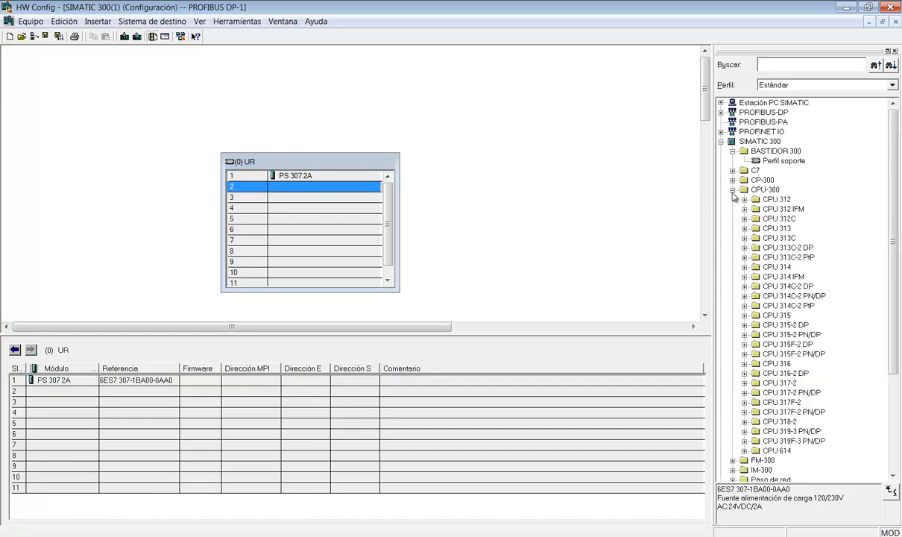
left_click(745, 287)
left_click(772, 316)
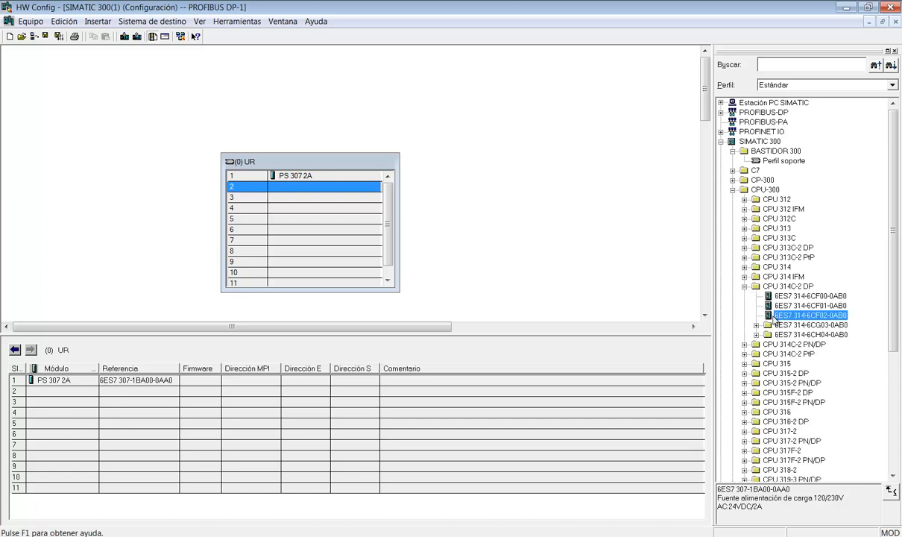
left_click_drag(772, 316, 272, 178)
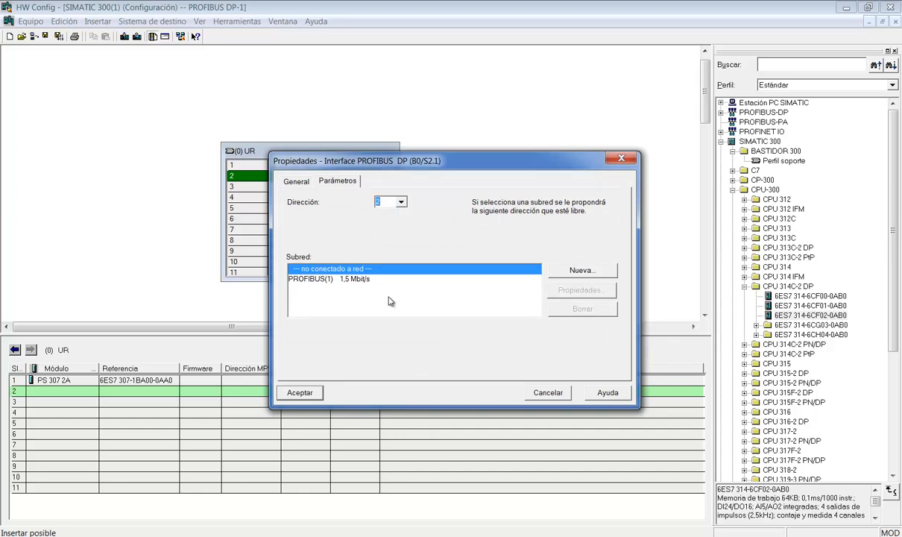
left_click(365, 279)
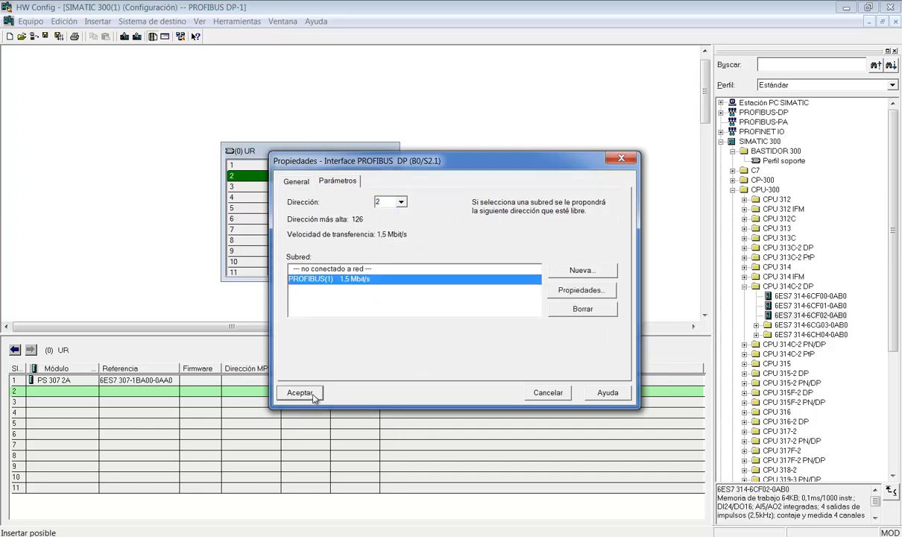
left_click(301, 393)
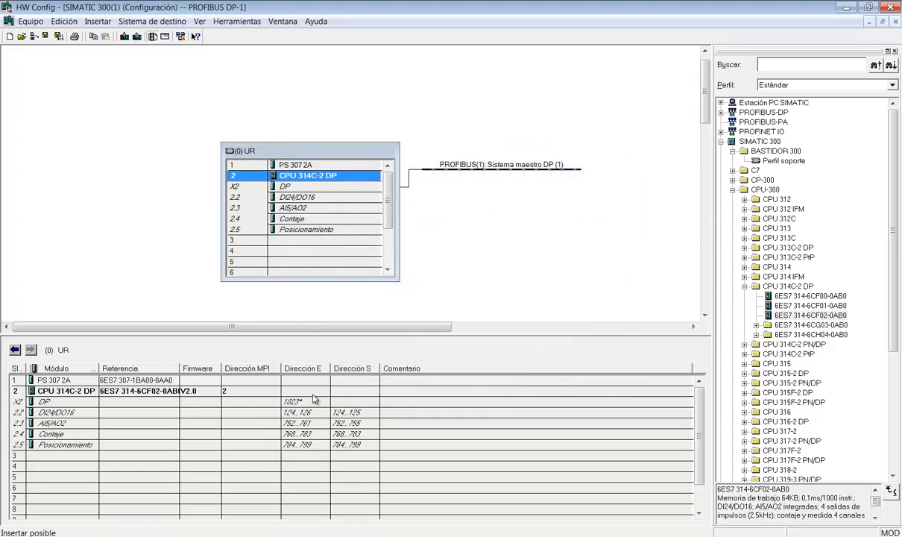
- Move the rack to the upper left of the station view and bring the PROFIBUS(1) master system line closer to it
left_click_drag(354, 148, 207, 105)
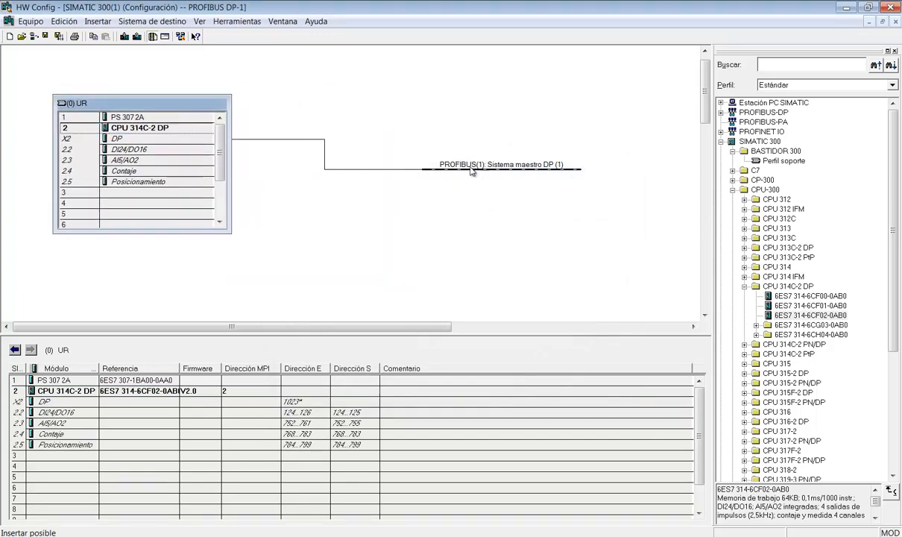
left_click_drag(472, 171, 365, 160)
left_click(379, 216)
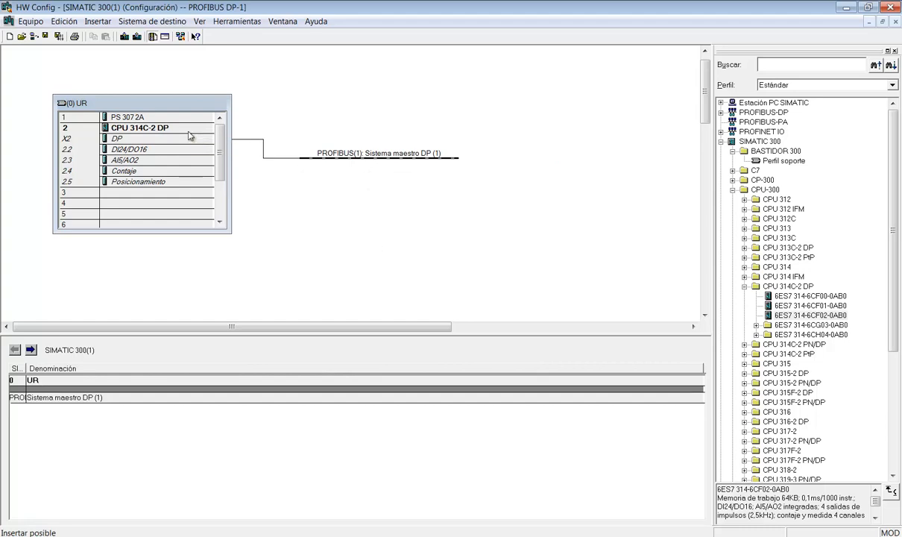
- Set the operating mode of the CPU's DP interface to Esclavo DP
left_click(146, 131)
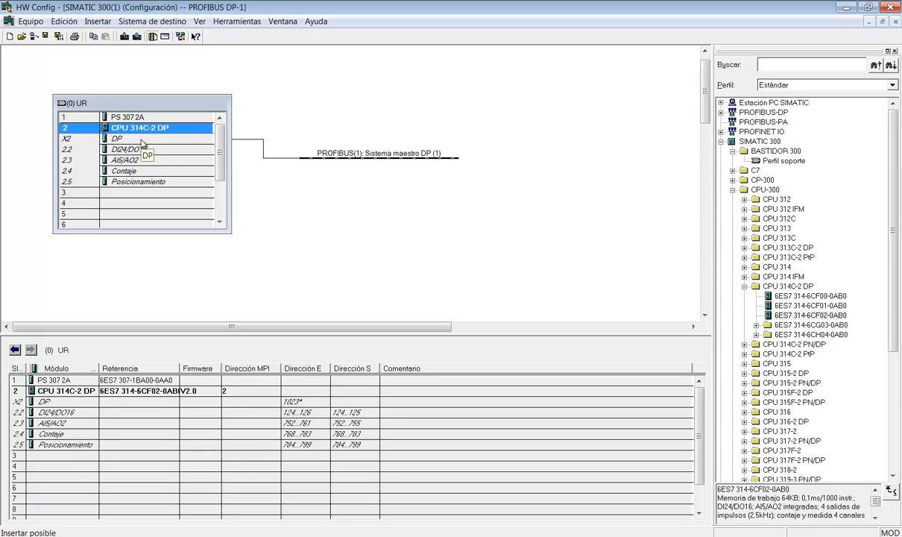
left_click(143, 140)
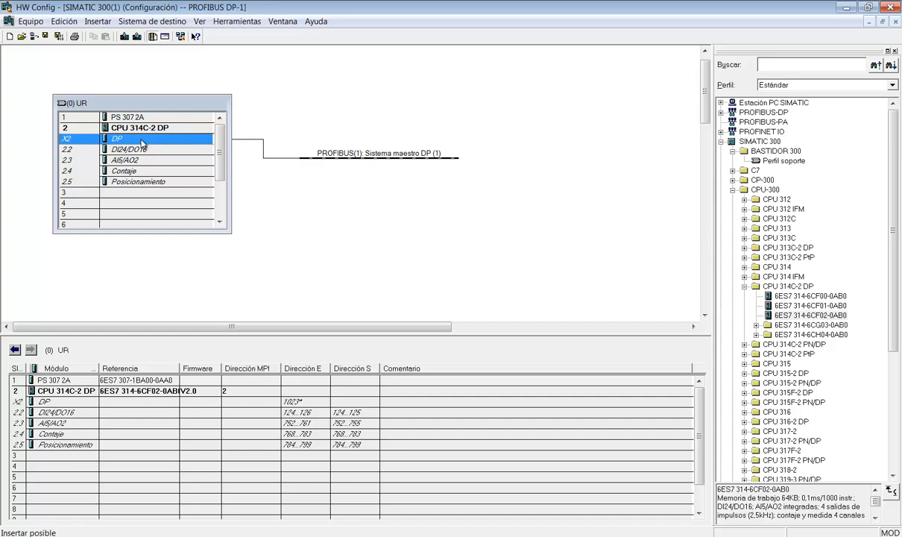
double_click(142, 143)
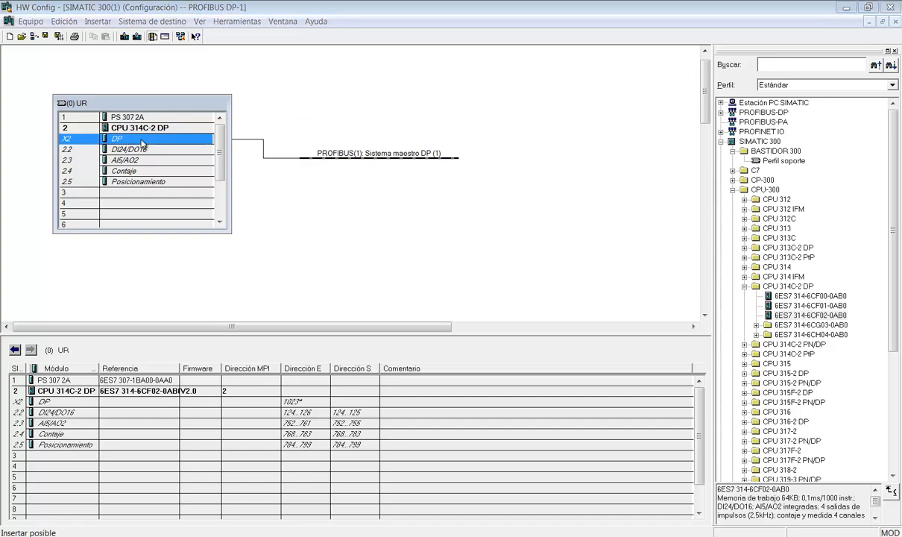
left_click(326, 154)
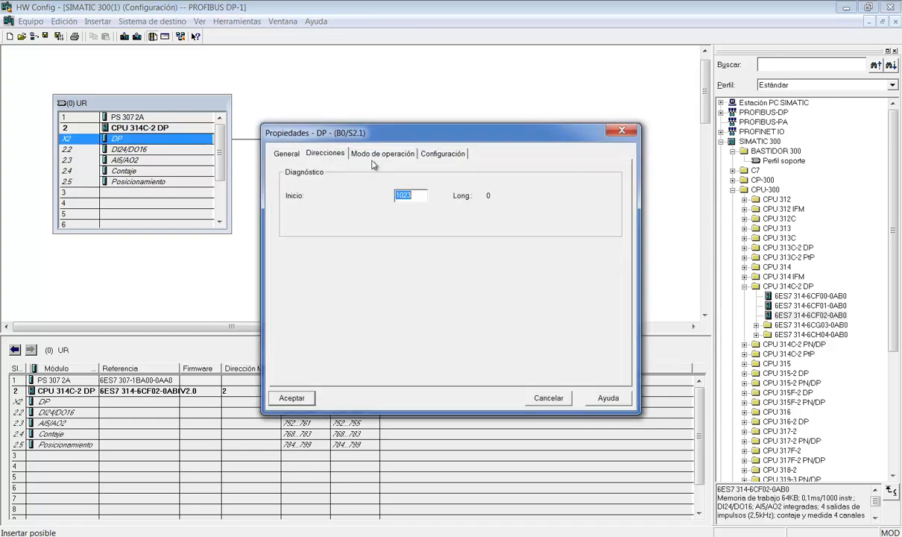
left_click(380, 154)
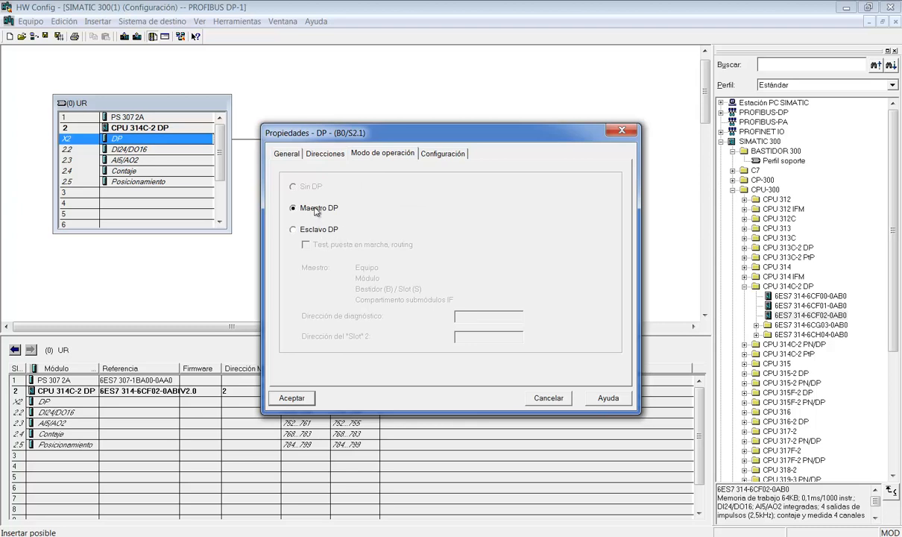
left_click(318, 231)
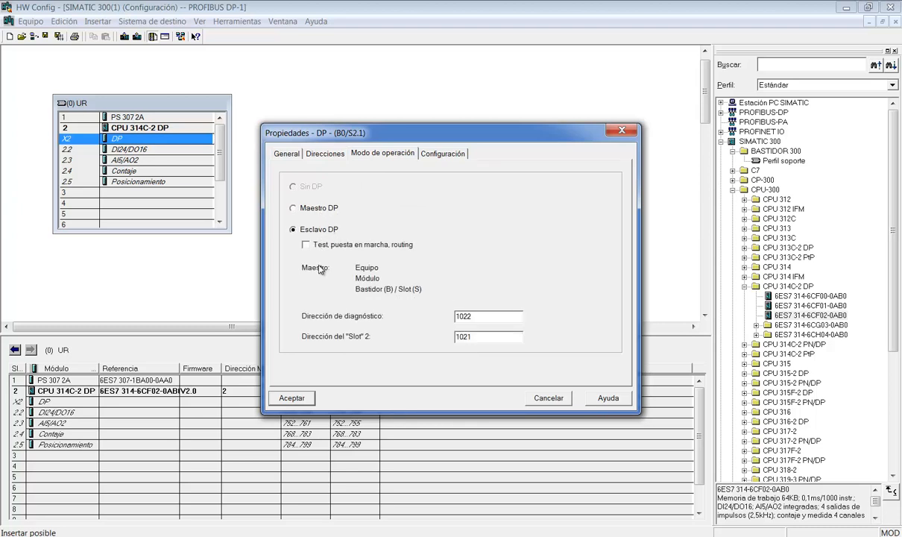
left_click(292, 398)
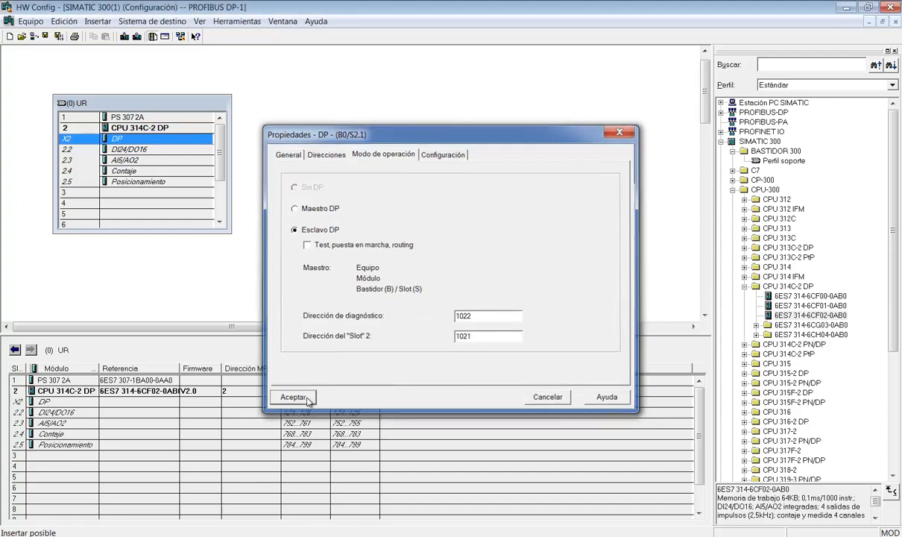
- Set the operating mode of the CPU's DP interface back to Maestro DP
double_click(170, 140)
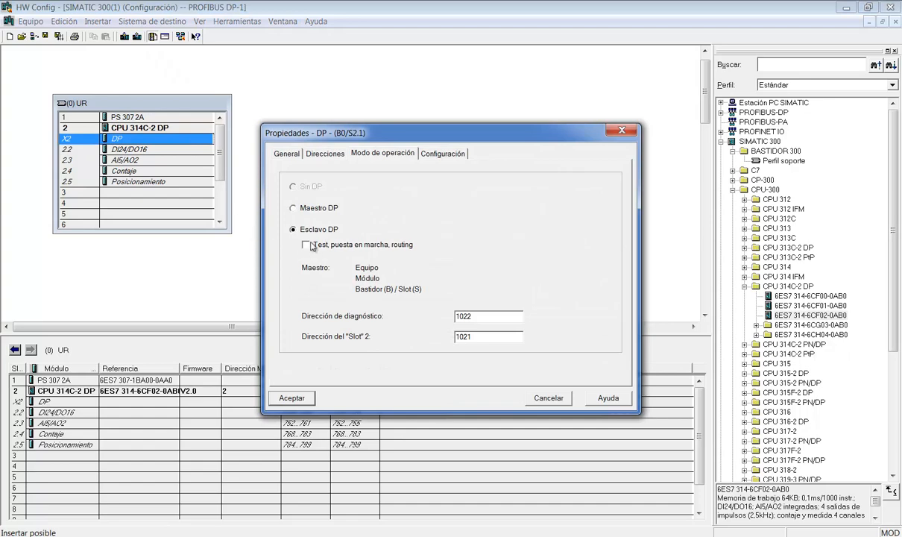
left_click(303, 211)
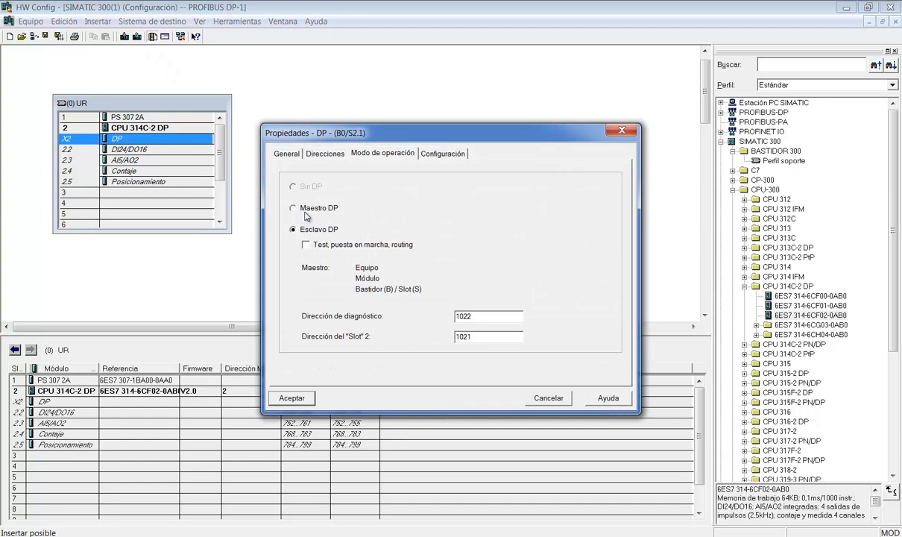
left_click(311, 399)
left_click(313, 255)
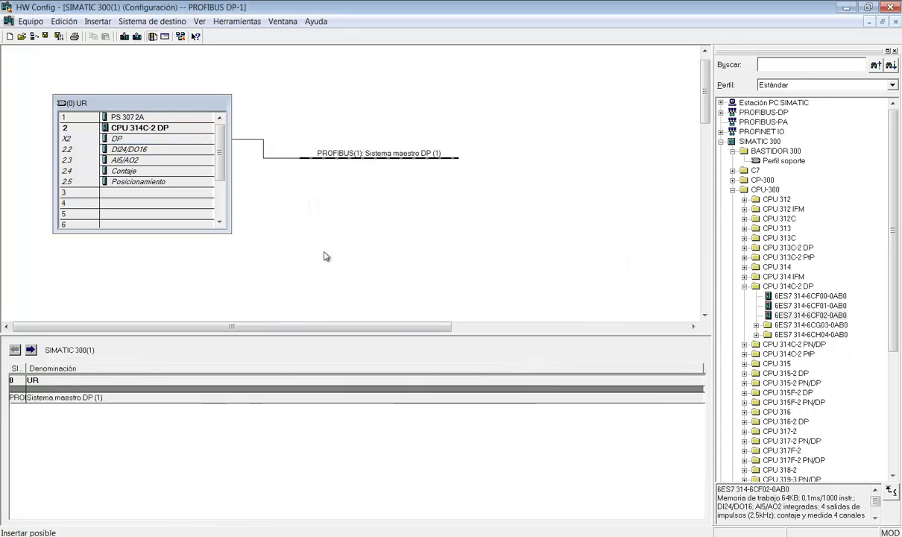
left_click_drag(184, 109, 181, 106)
left_click(345, 212)
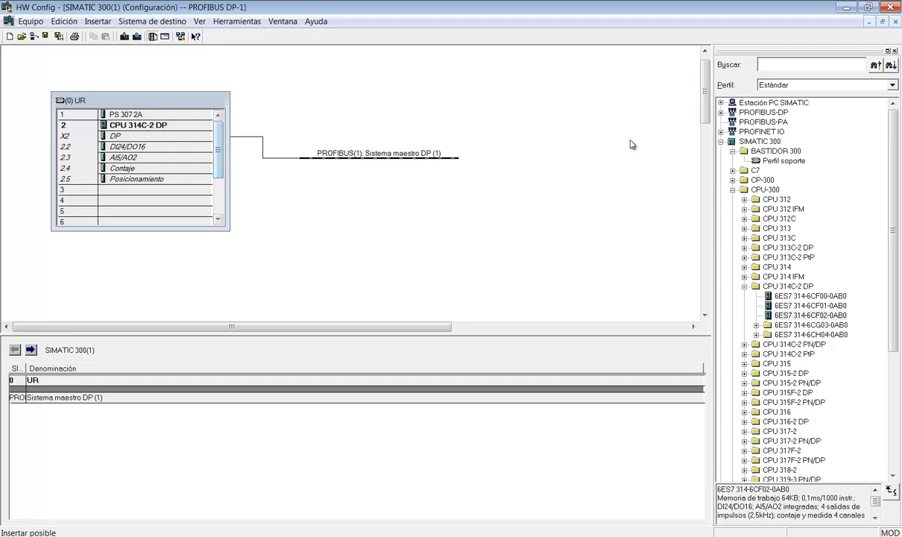
- Examine the ET 200B modules under PROFIBUS-DP in the hardware catalog and the network diagram in the PowerPoint presentation
left_click(733, 190)
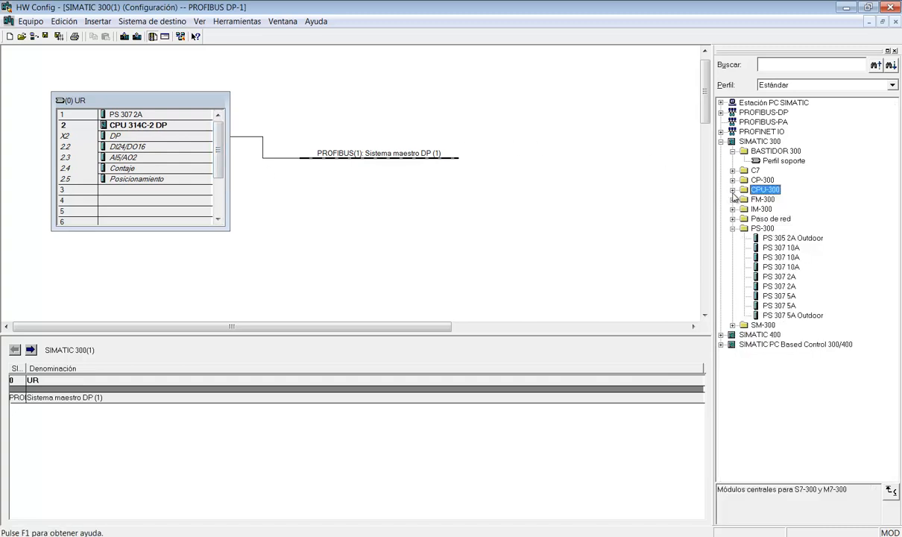
left_click(721, 141)
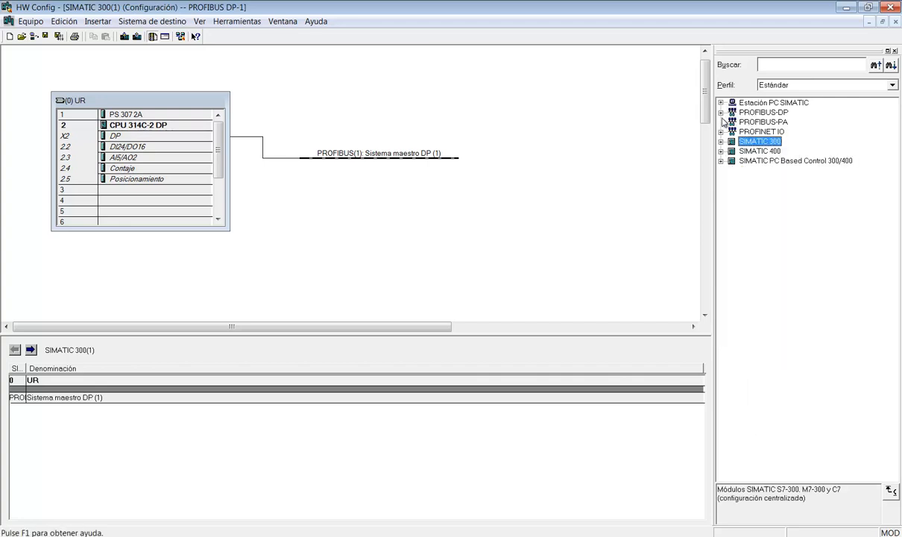
left_click(721, 113)
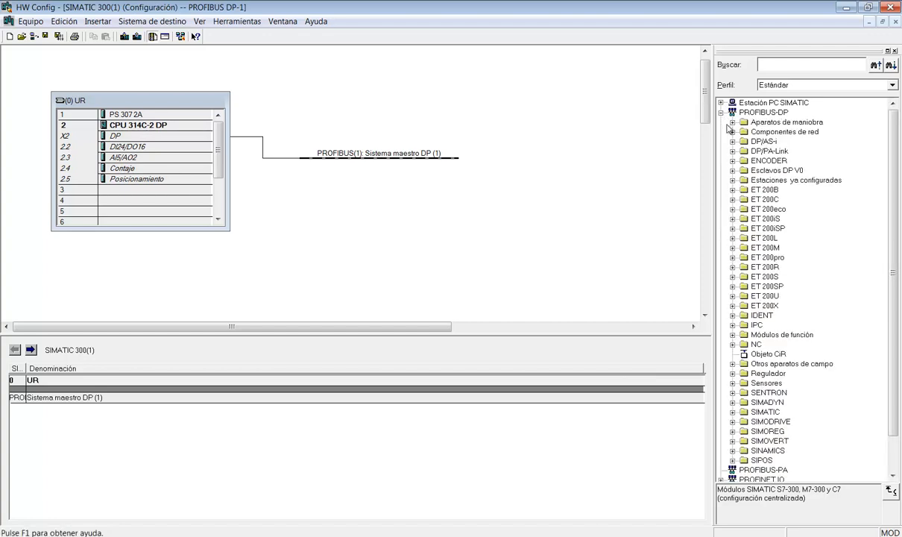
left_click(733, 191)
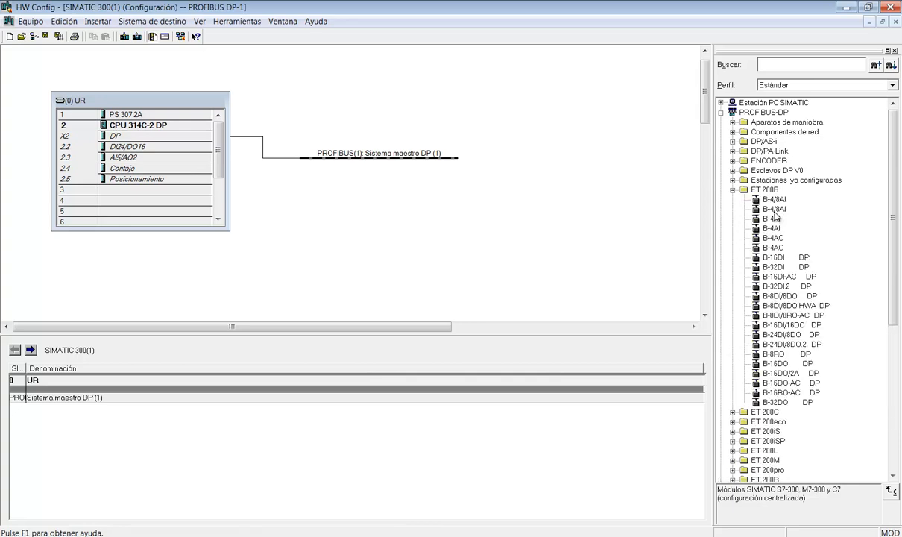
left_click(780, 202)
left_click(779, 211)
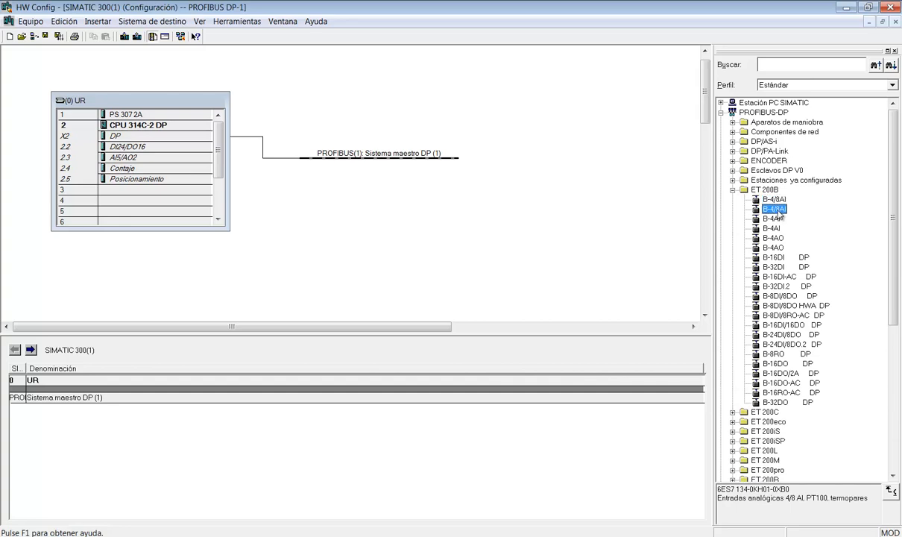
left_click(774, 218)
left_click(774, 229)
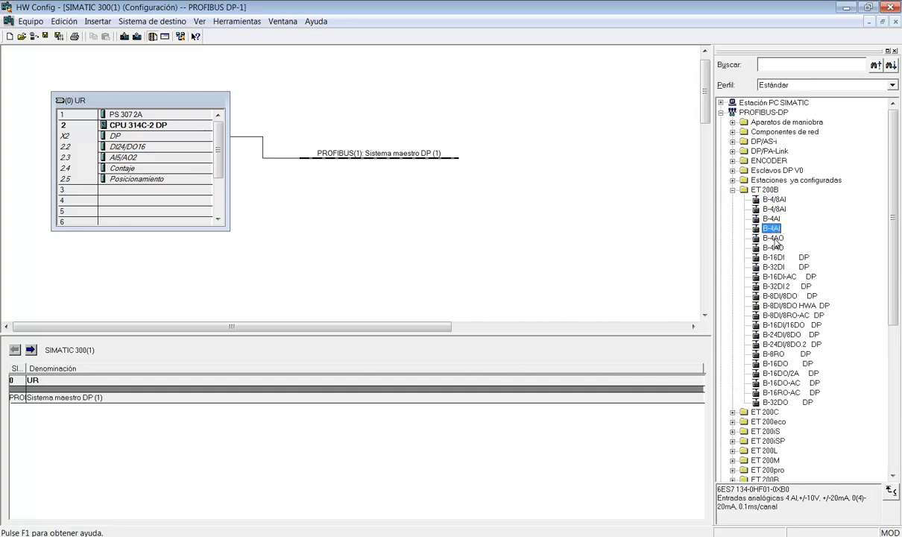
left_click(774, 238)
left_click(774, 258)
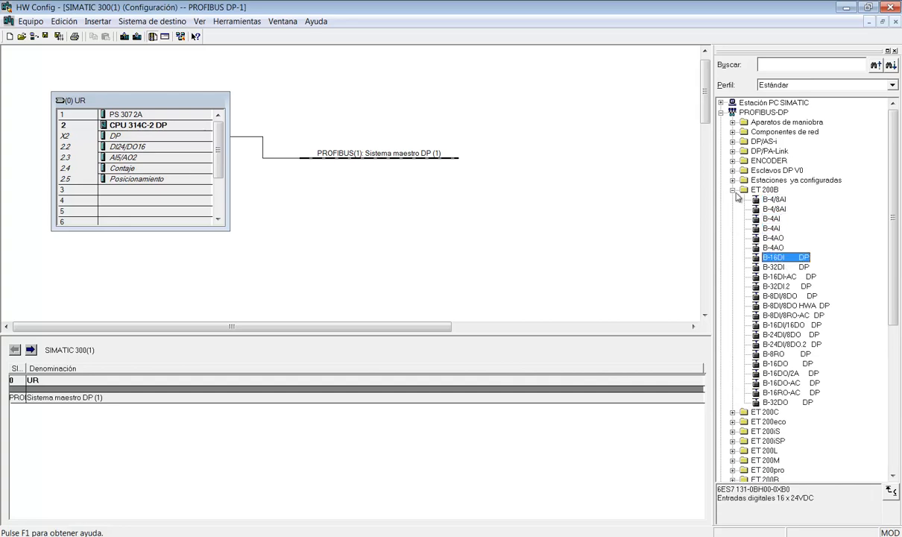
mouse_move(203, 536)
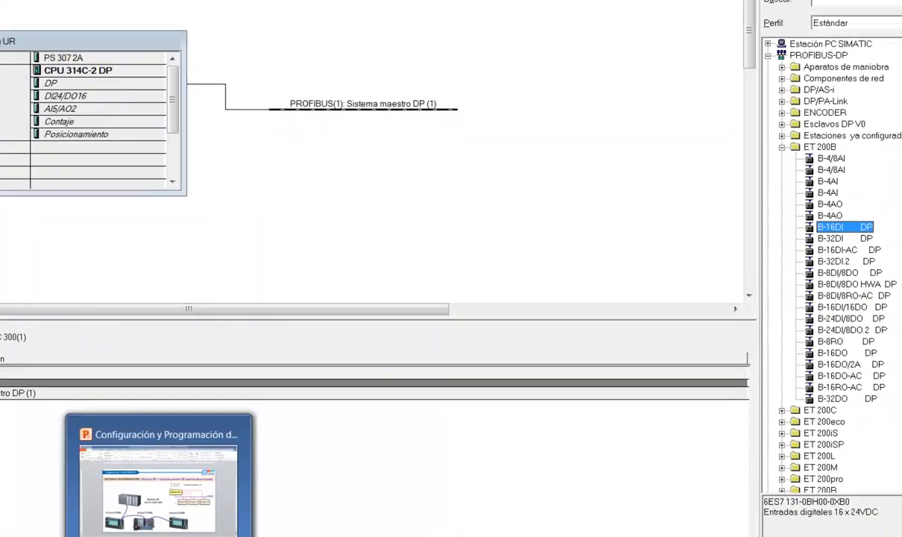
left_click(205, 481)
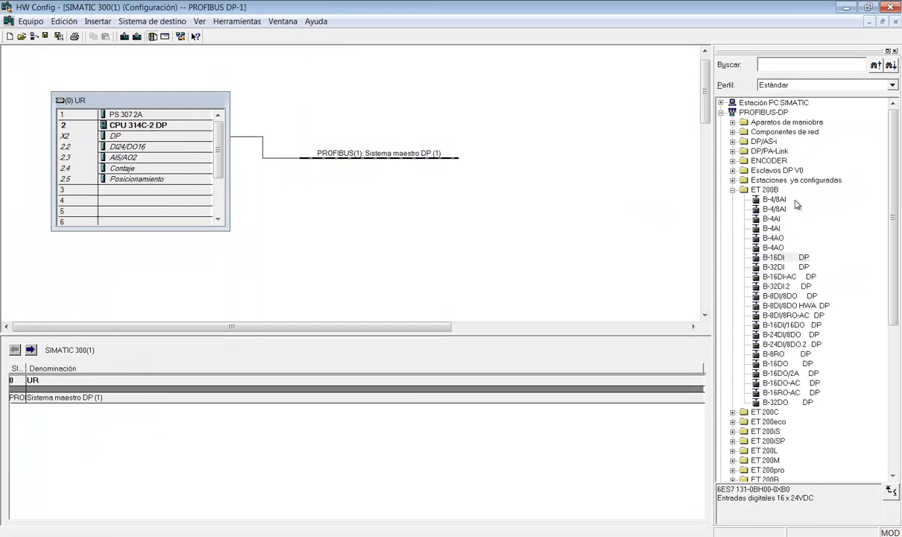
- Attach an ET 200L slave L-16DI/16DO DP to the PROFIBUS(1) master system with address 3
left_click(733, 190)
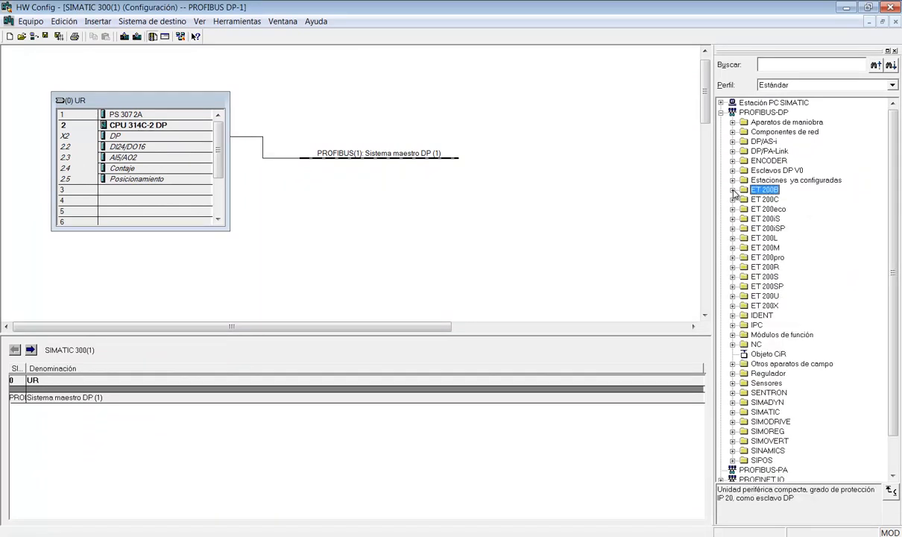
left_click(733, 238)
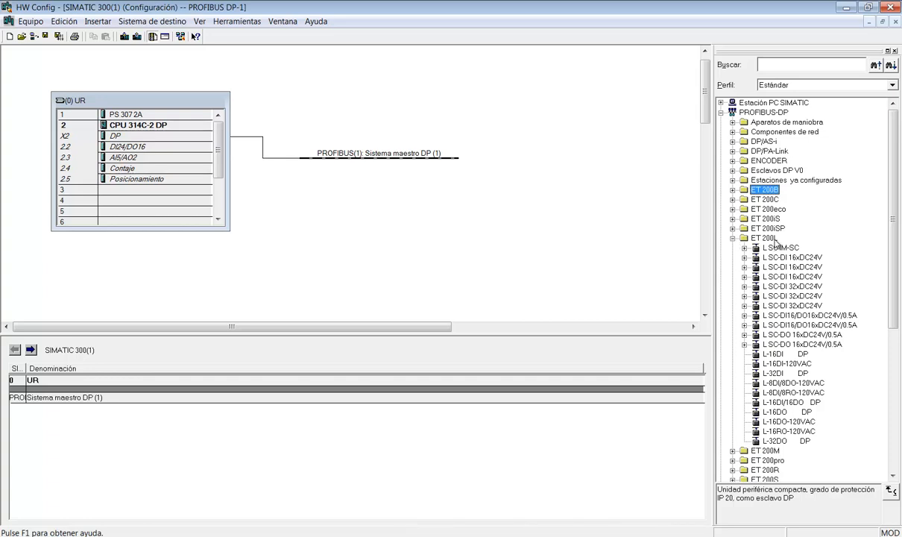
left_click(772, 237)
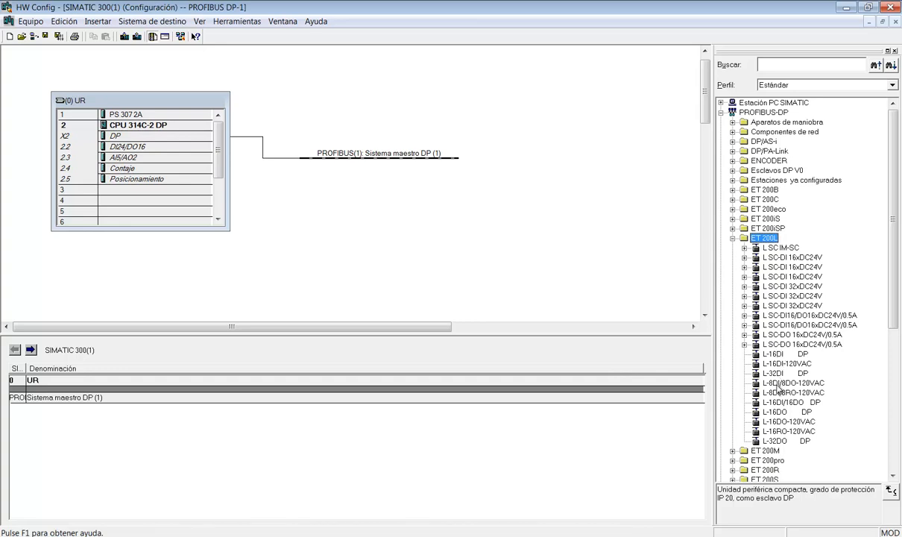
left_click_drag(782, 402, 396, 160)
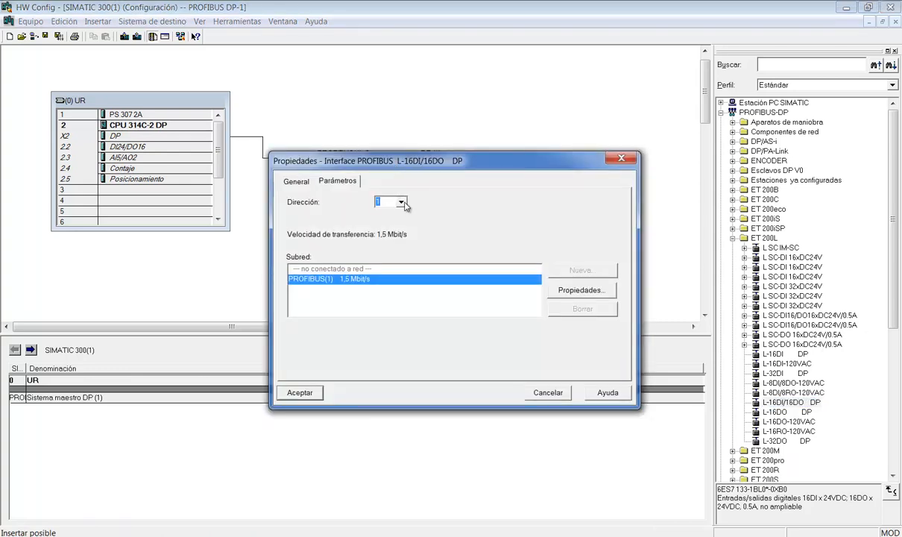
left_click(402, 203)
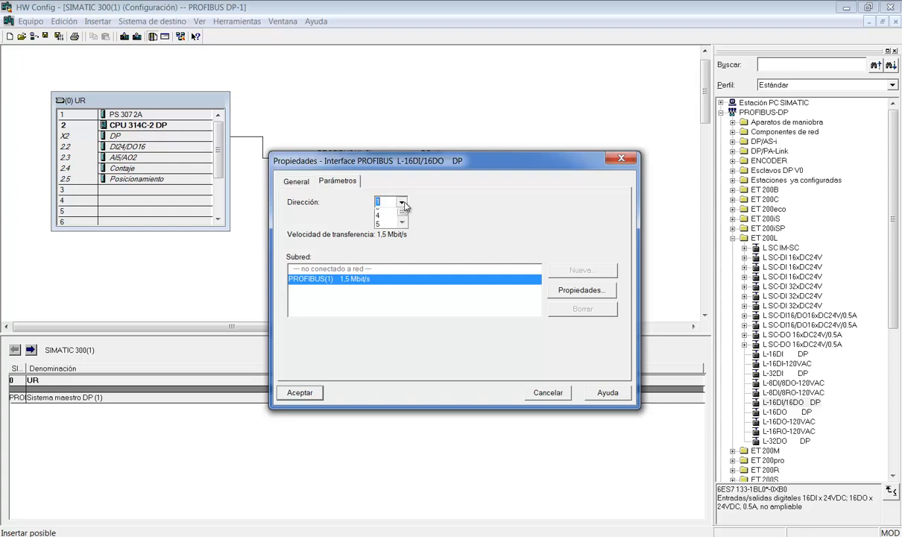
left_click(382, 224)
left_click(301, 393)
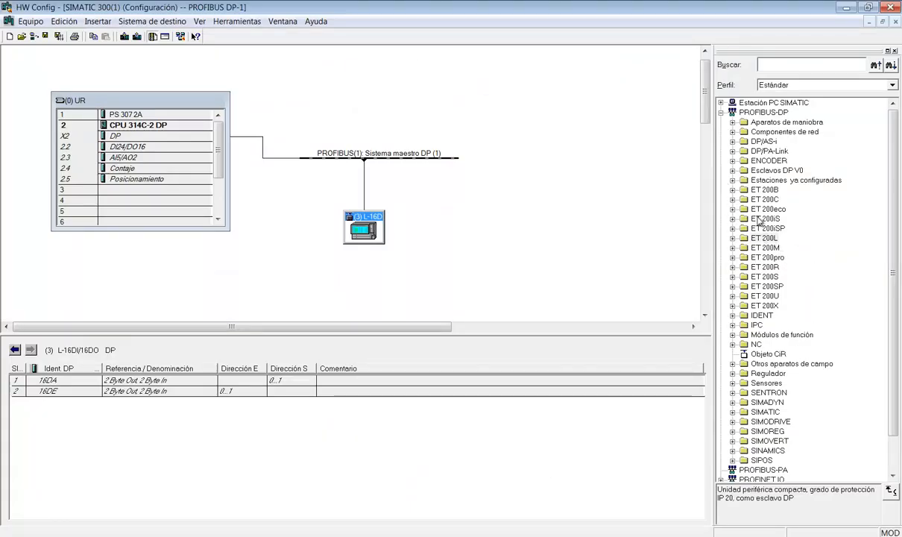
- Attach an ET 200C slave C-4AI DP to the PROFIBUS(1) master system with address 4
left_click(733, 200)
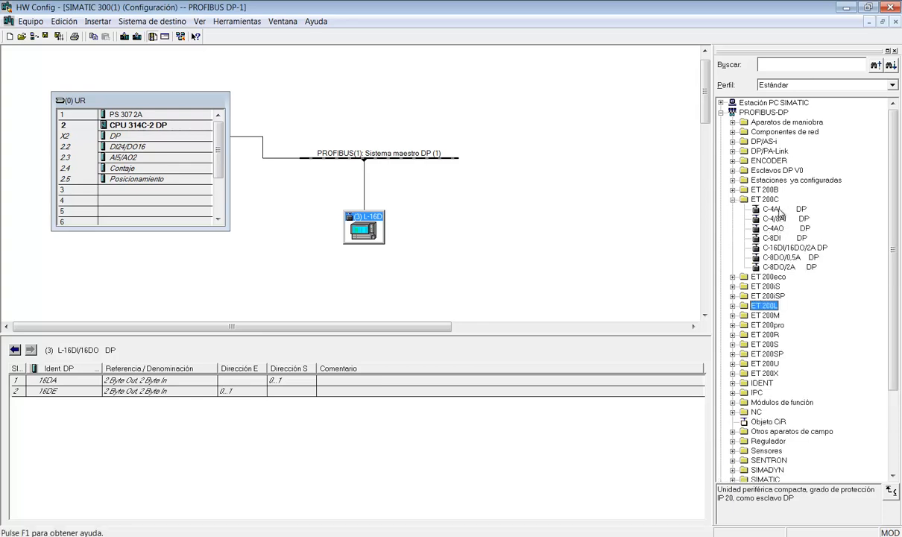
left_click(778, 210)
left_click_drag(780, 212, 404, 159)
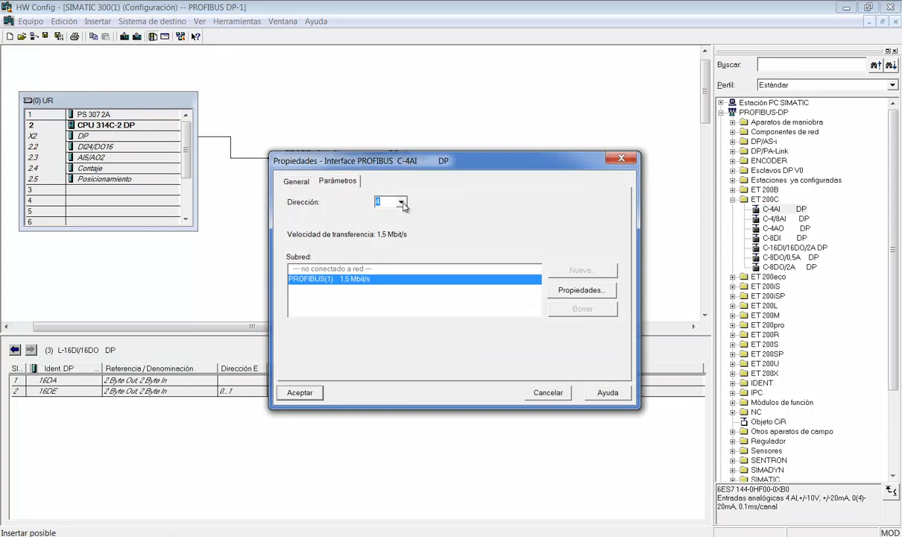
left_click(292, 389)
left_click_drag(408, 181, 407, 234)
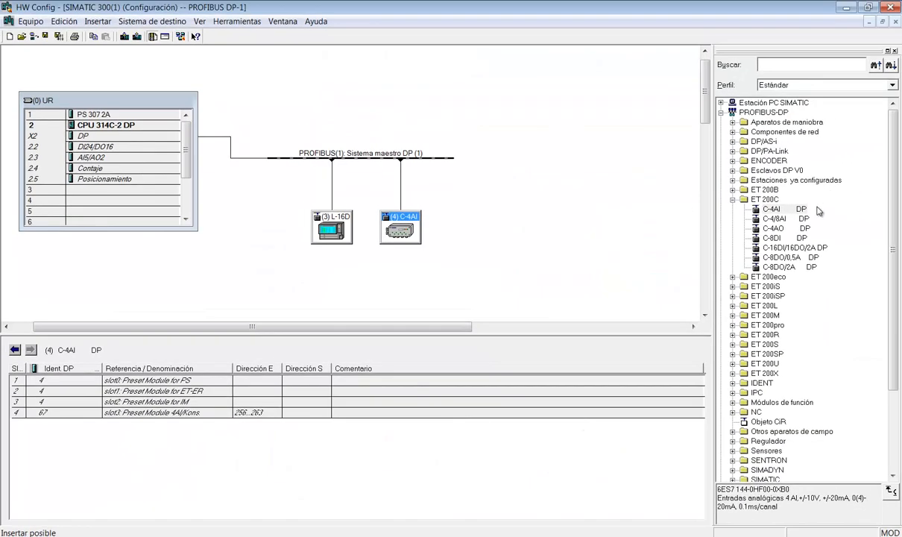
- Attach an ET 200B slave B-16DO DP to the PROFIBUS(1) master system with address 5
left_click(732, 200)
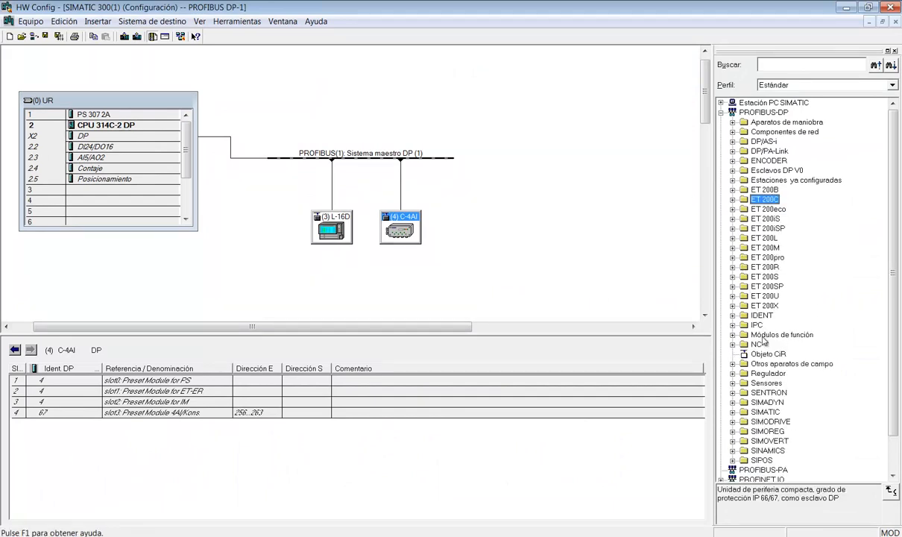
left_click(733, 190)
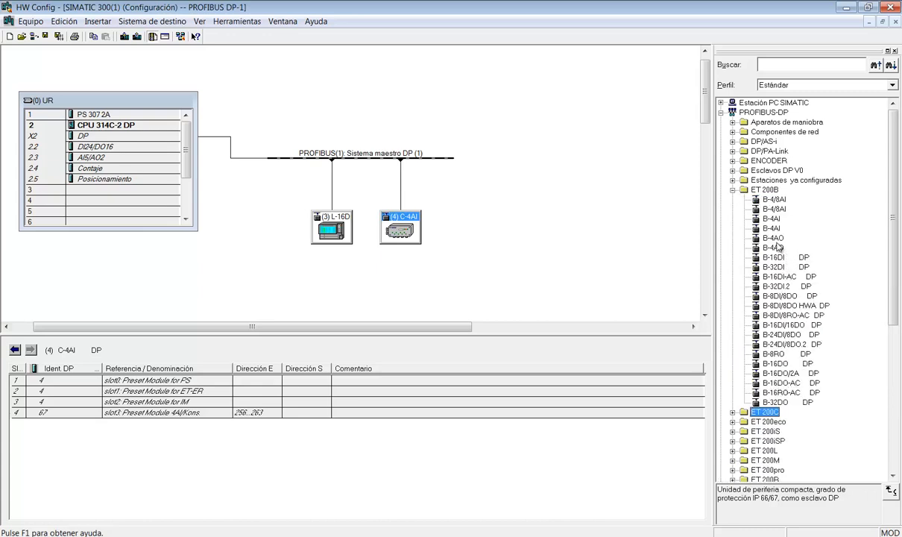
left_click_drag(775, 363, 440, 158)
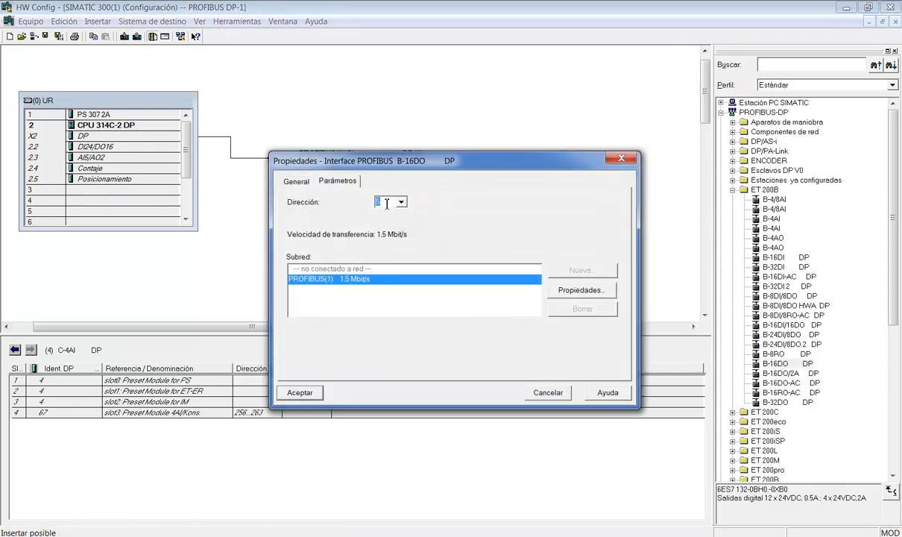
left_click(306, 393)
left_click_drag(471, 178, 473, 221)
left_click(494, 282)
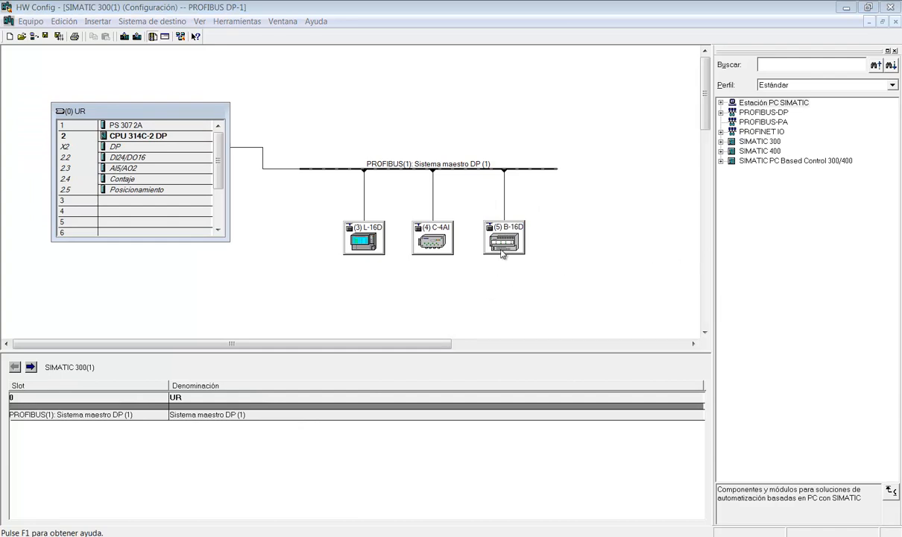
- Review the general properties of the L-16DI/16DO slave
left_click(372, 246)
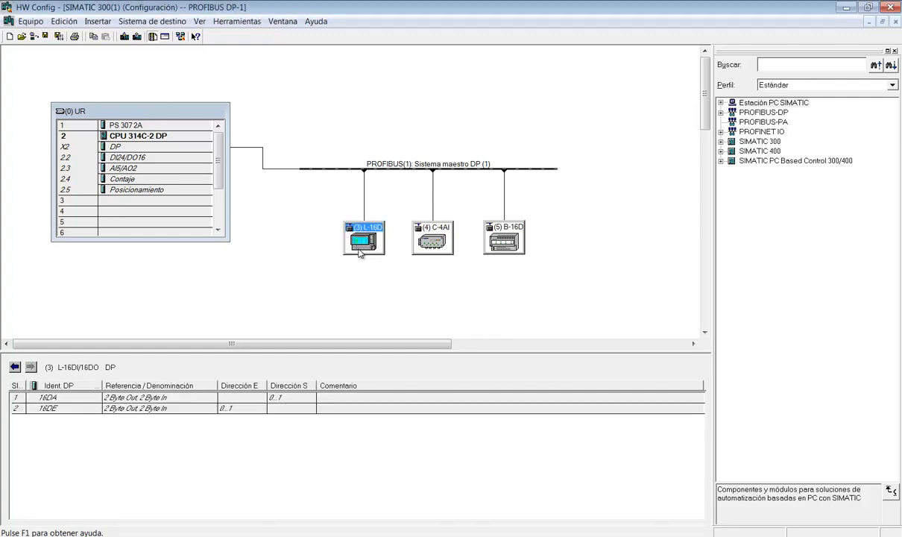
double_click(364, 241)
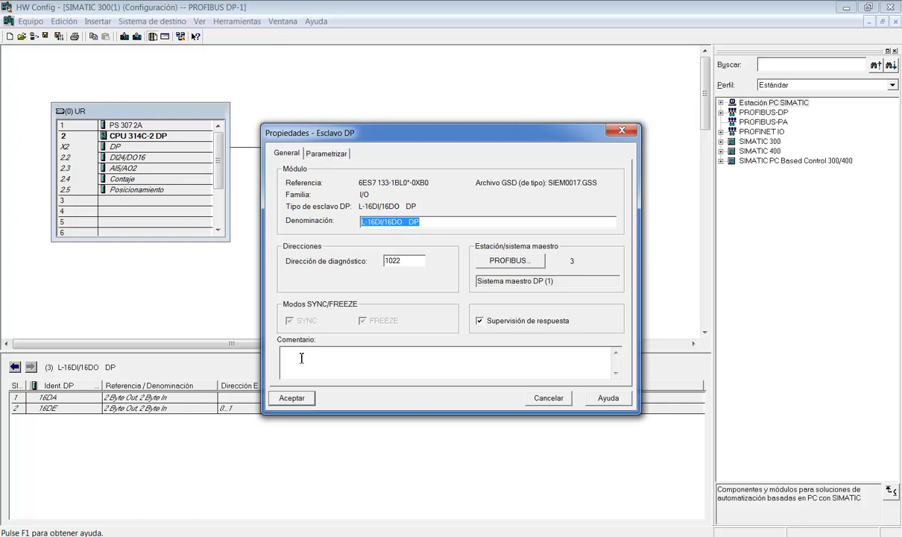
left_click(292, 402)
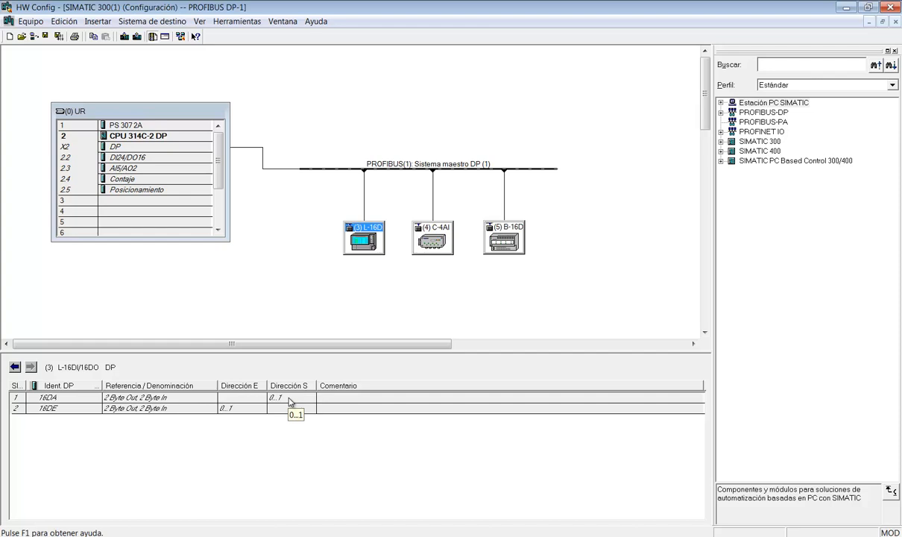
- Enlarge the slot table area and set the L-16DI/16DO slave's output and input start addresses to 10
left_click(285, 400)
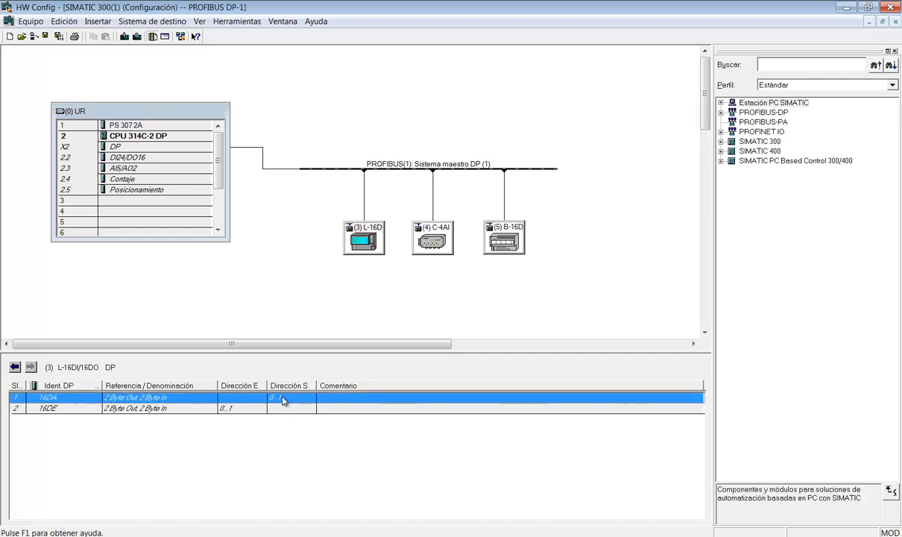
left_click_drag(289, 329, 312, 270)
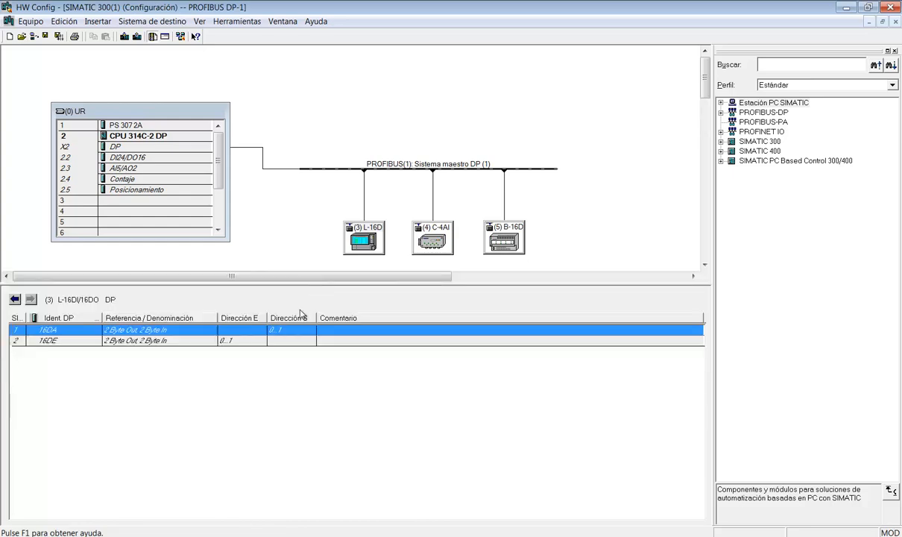
left_click(249, 340)
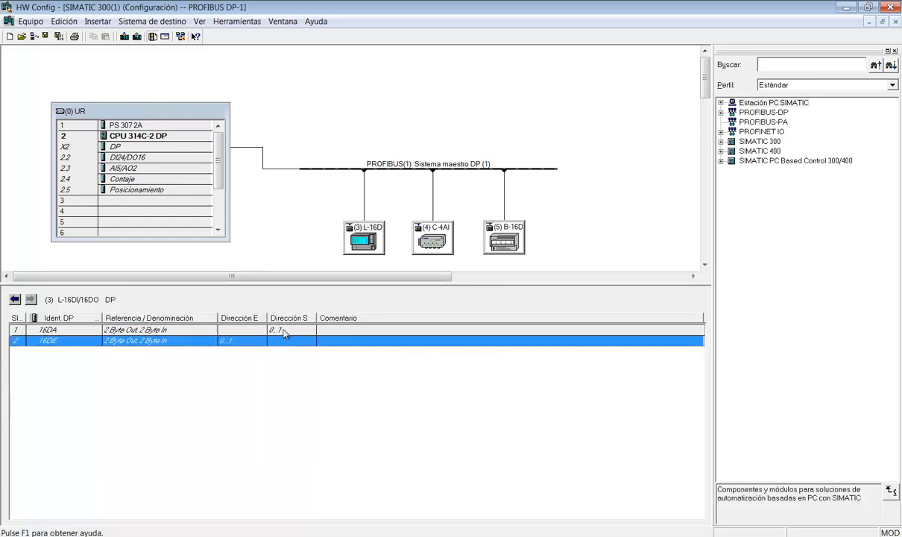
left_click(271, 330)
left_click(250, 344)
double_click(274, 329)
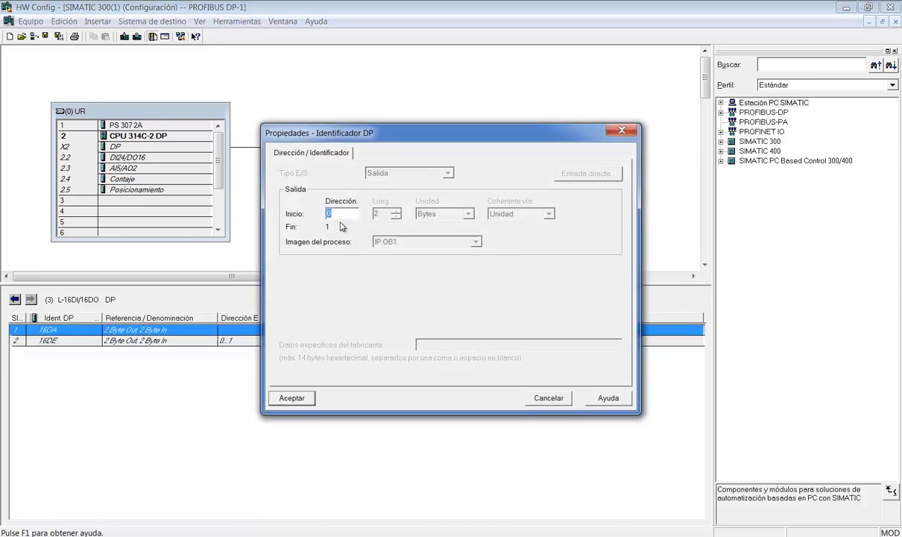
left_click(548, 399)
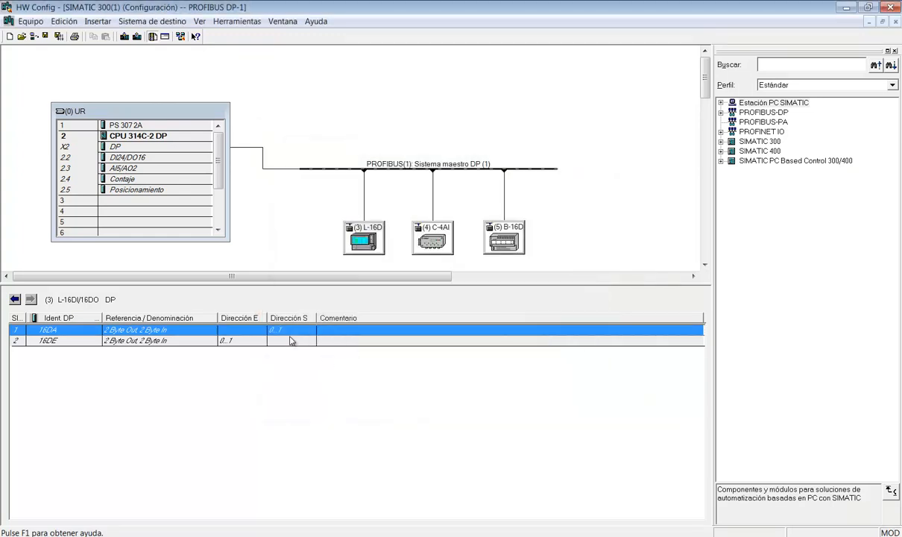
double_click(277, 330)
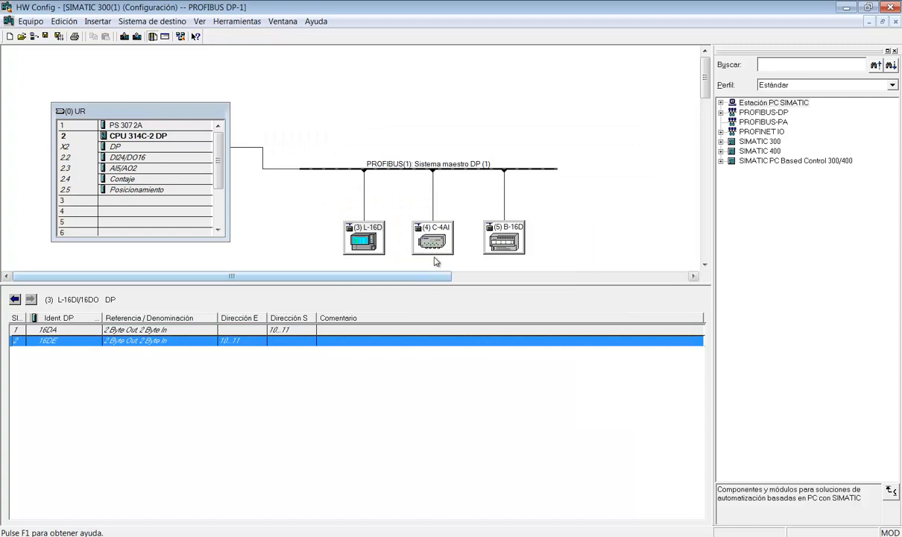
- Open the C-4AI slave's device-specific parameters and set Modo / margen medicion CH0 to Tension +/- 10 V
left_click(436, 243)
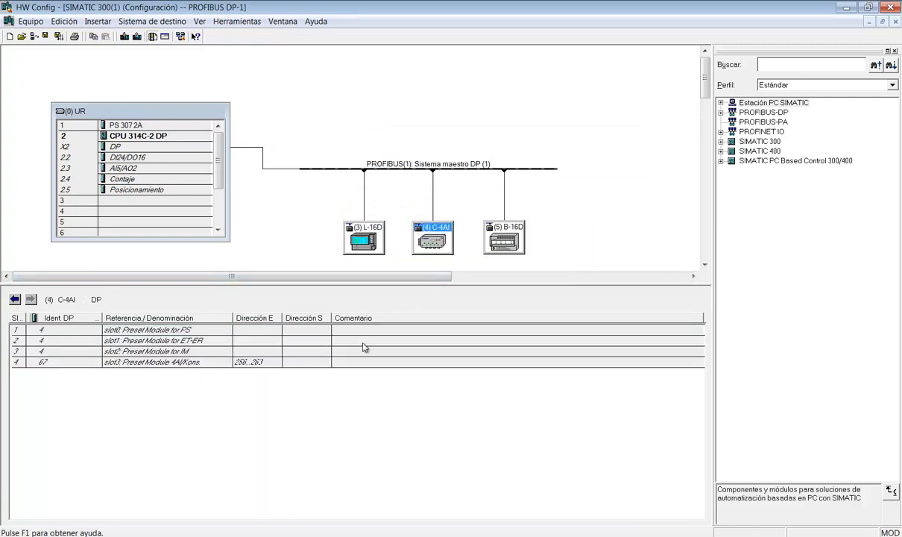
double_click(436, 250)
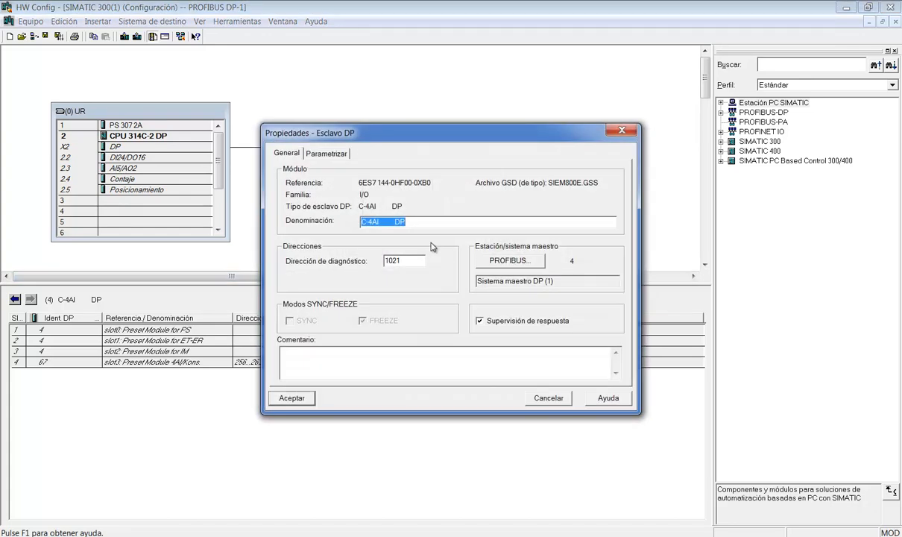
left_click(338, 154)
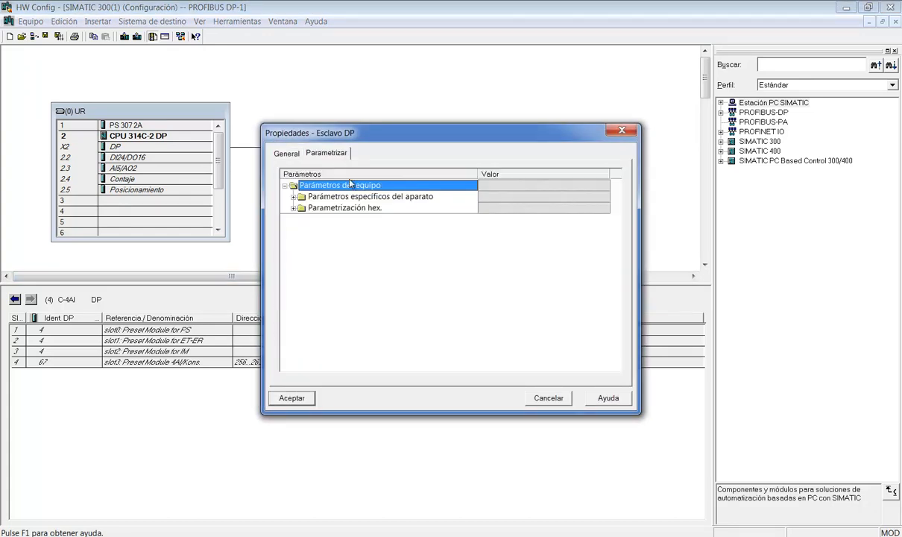
left_click(298, 197)
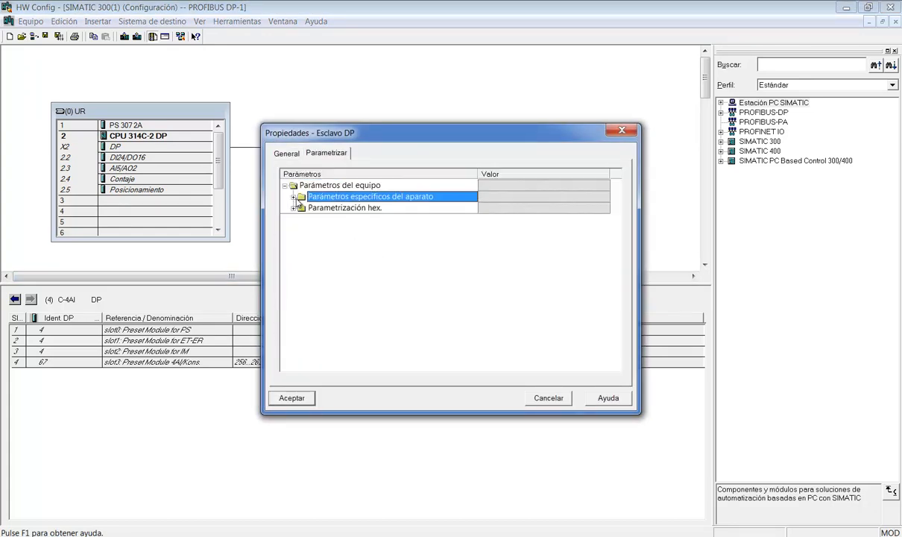
left_click(293, 197)
left_click(604, 275)
left_click(604, 275)
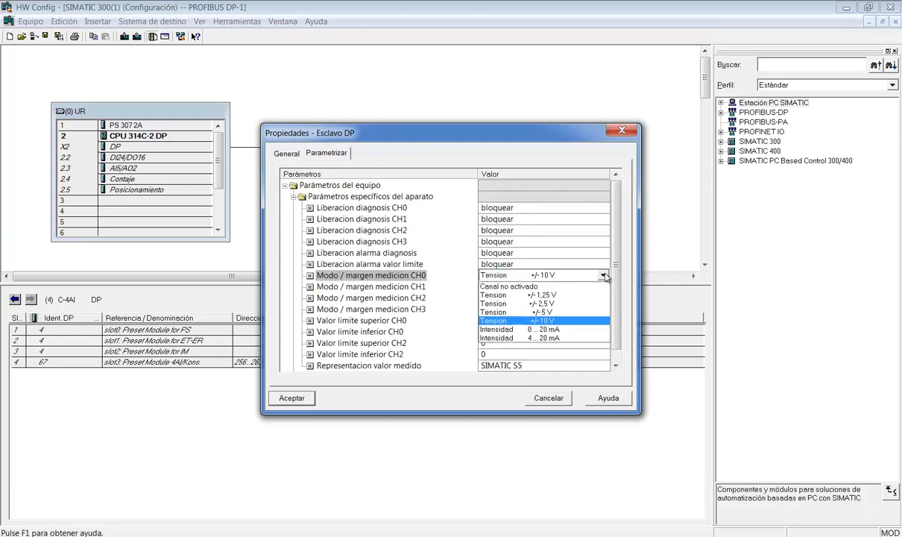
left_click(548, 296)
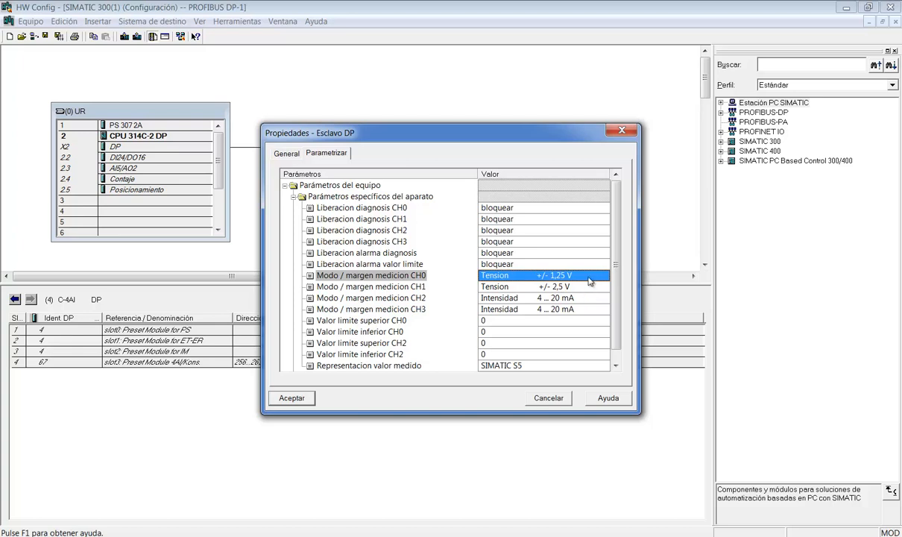
left_click(559, 275)
left_click(602, 276)
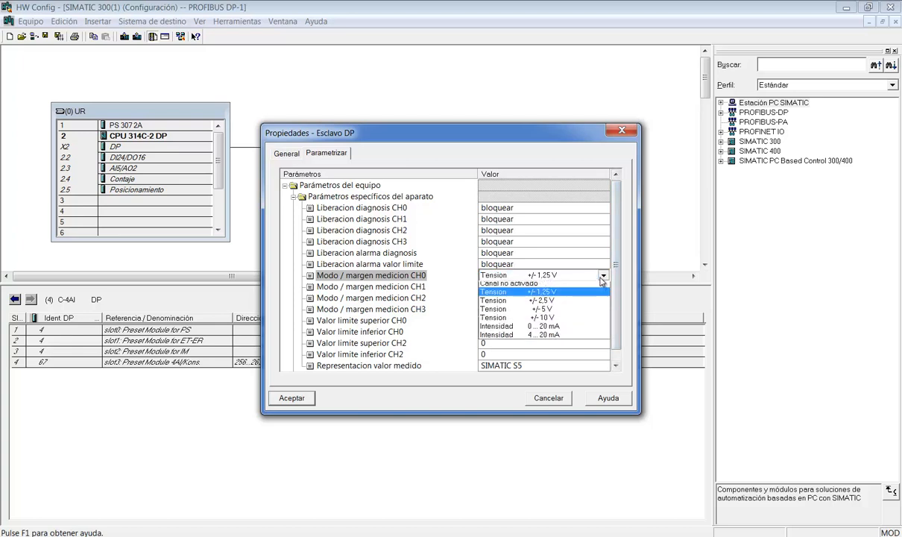
left_click(556, 323)
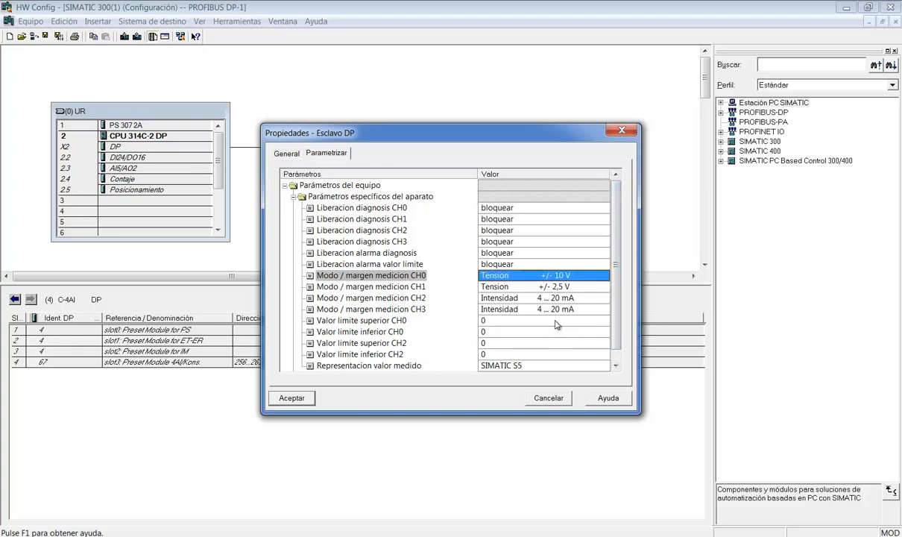
- Set the measuring range of channel CH1 on the C-4AI slave to Tension +/- 10 V
left_click(538, 286)
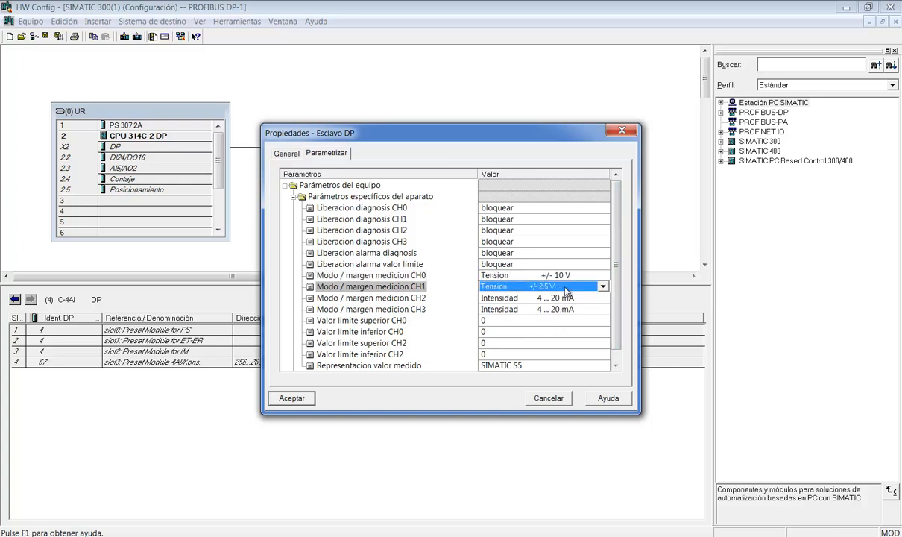
left_click(603, 286)
left_click(565, 328)
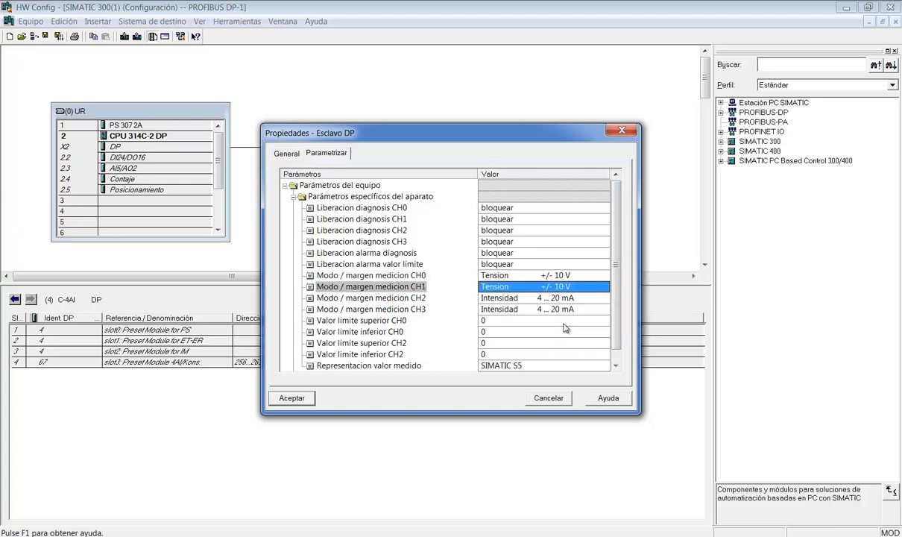
- Set the measuring mode of channels CH2 and CH3 on the C-4AI slave to Intensidad 4 ... 20 mA
left_click(588, 299)
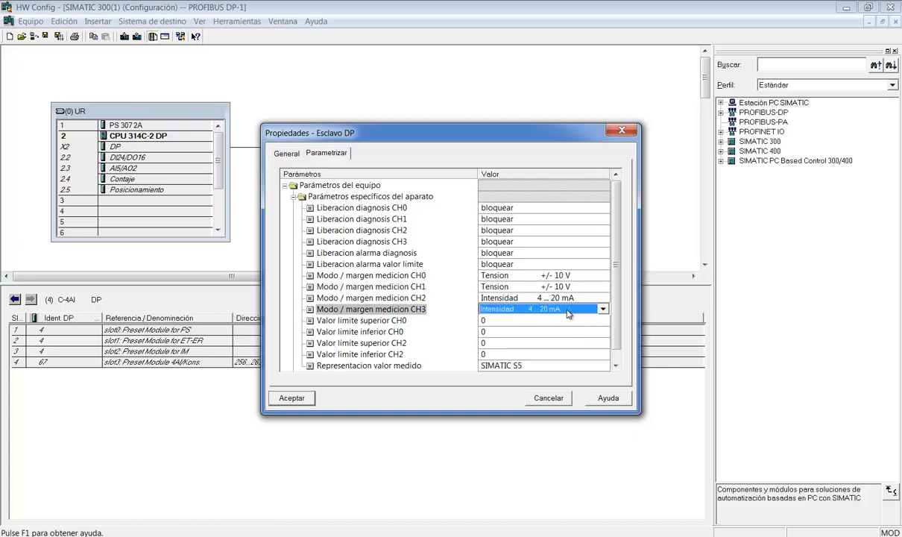
left_click(602, 297)
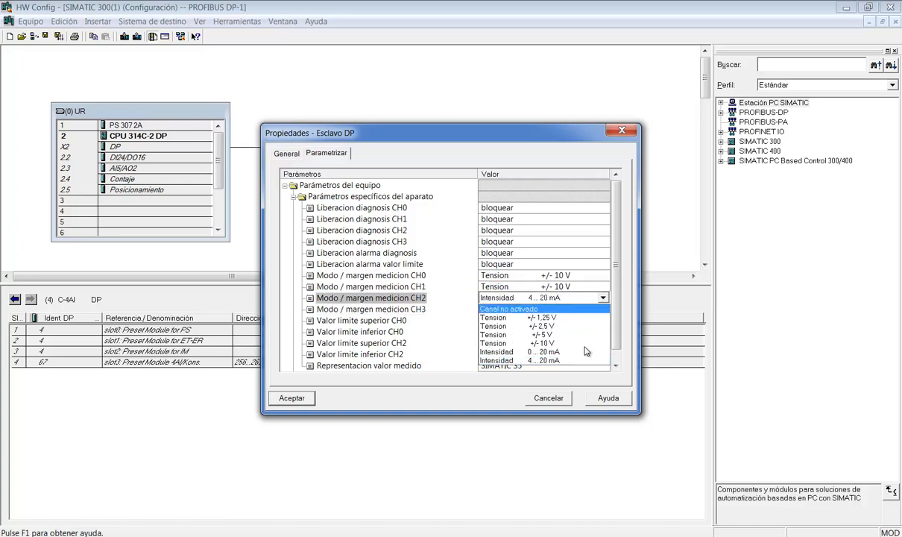
left_click(541, 362)
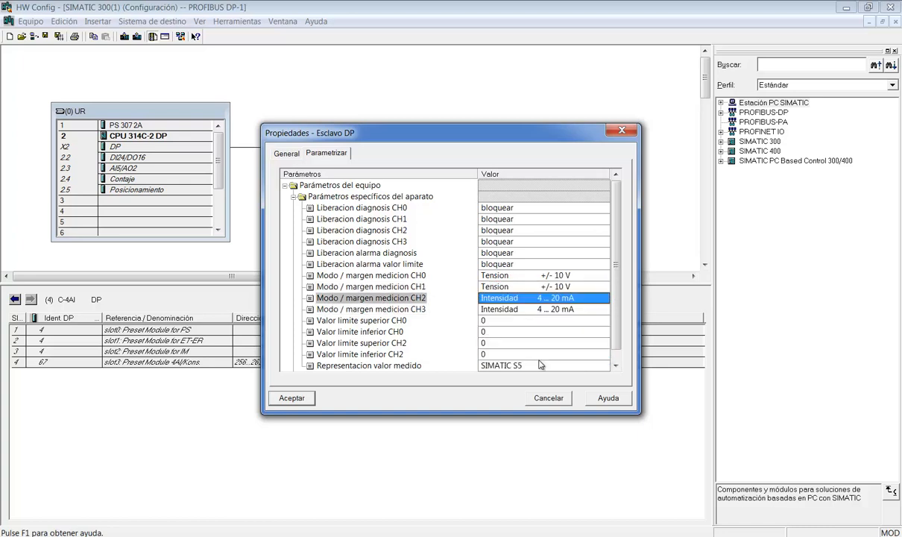
left_click(580, 310)
left_click(575, 309)
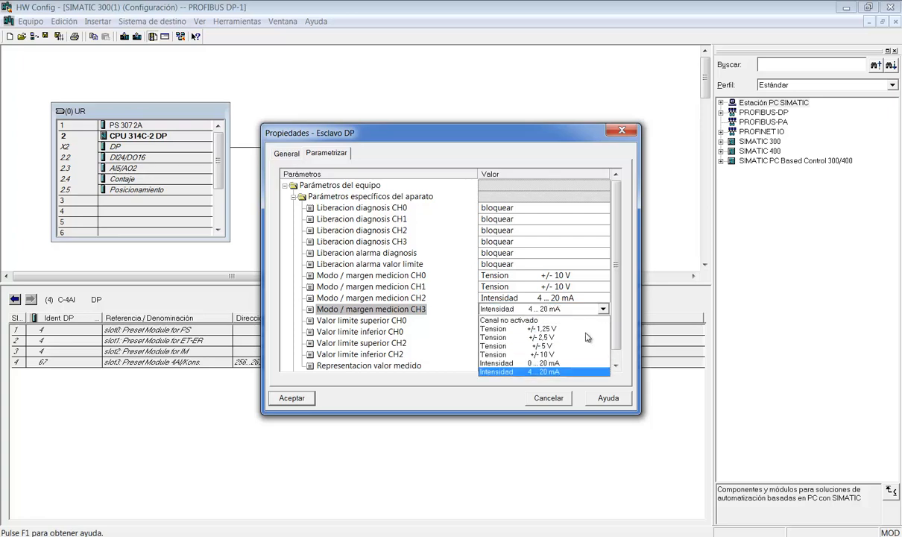
left_click(555, 371)
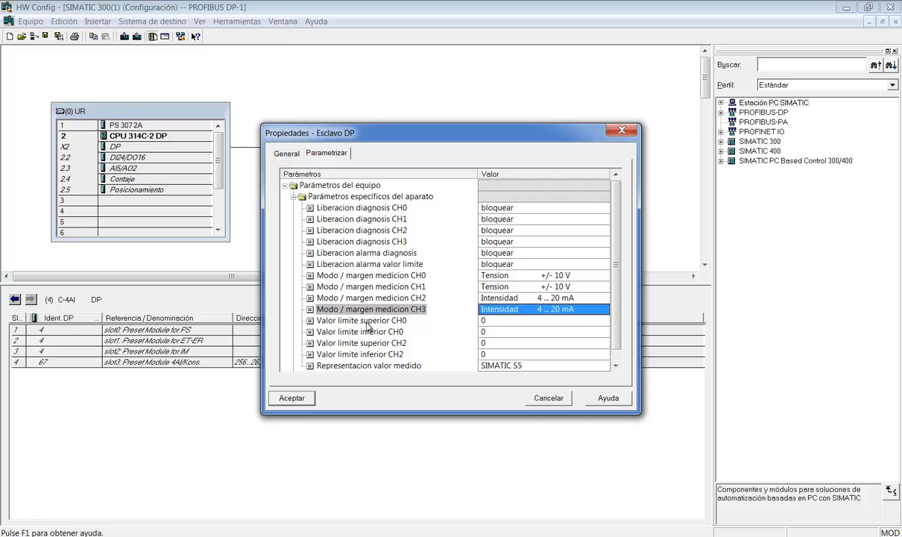
- Set Liberacion diagnosis CH0 to bloquear and accept the C-4AI slave's parameters
left_click(365, 321)
scroll(467, 350, "down", 1)
scroll(466, 350, "up", 1)
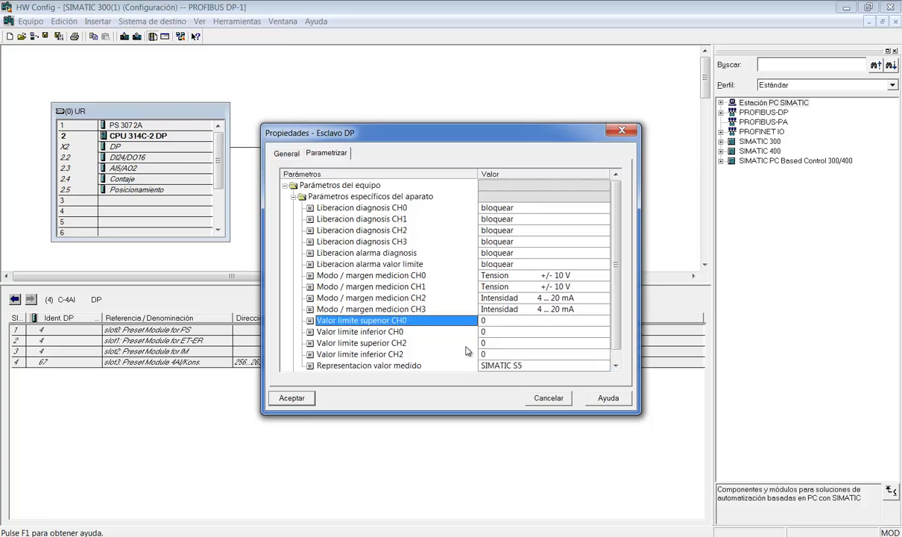
left_click(494, 208)
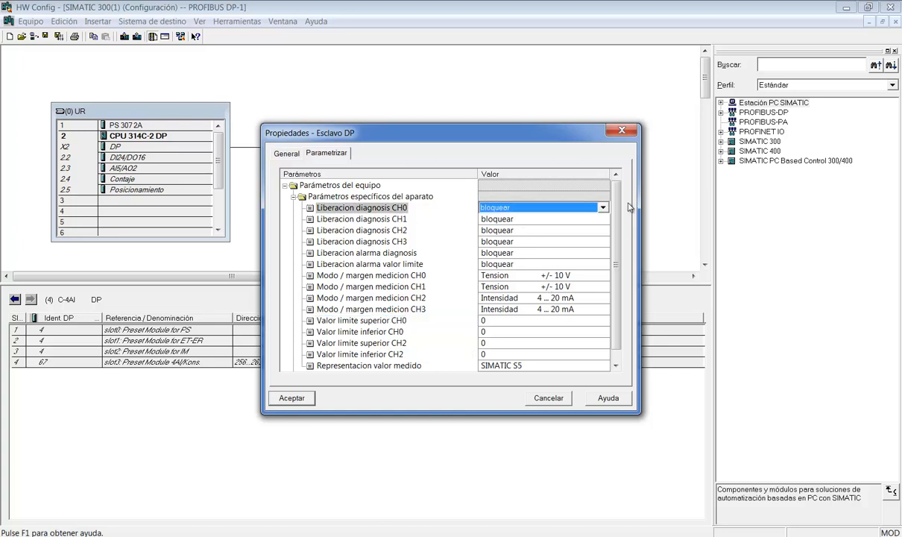
left_click(602, 207)
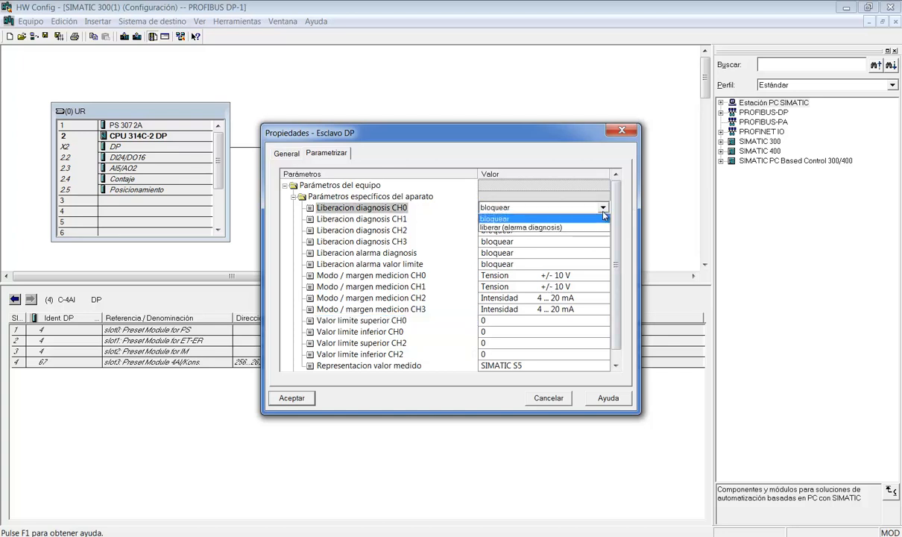
left_click(603, 212)
left_click(603, 211)
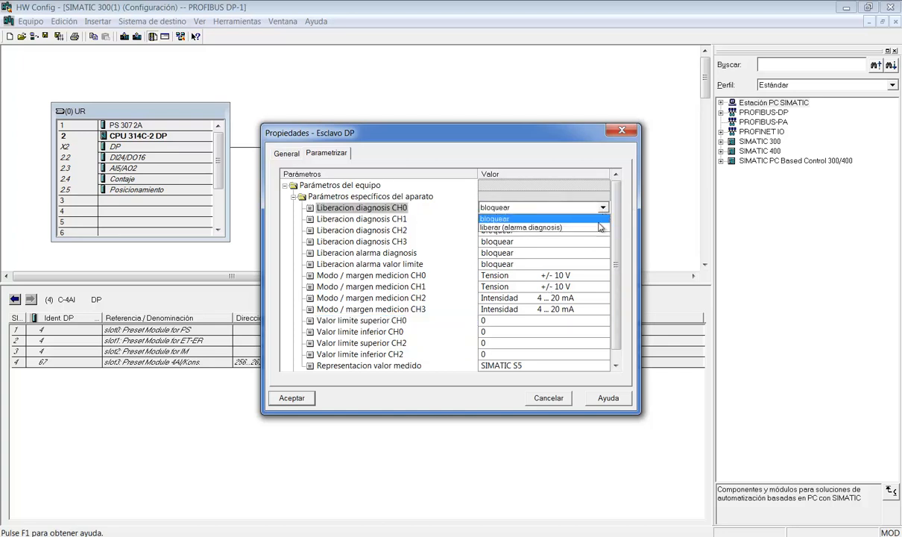
left_click(494, 218)
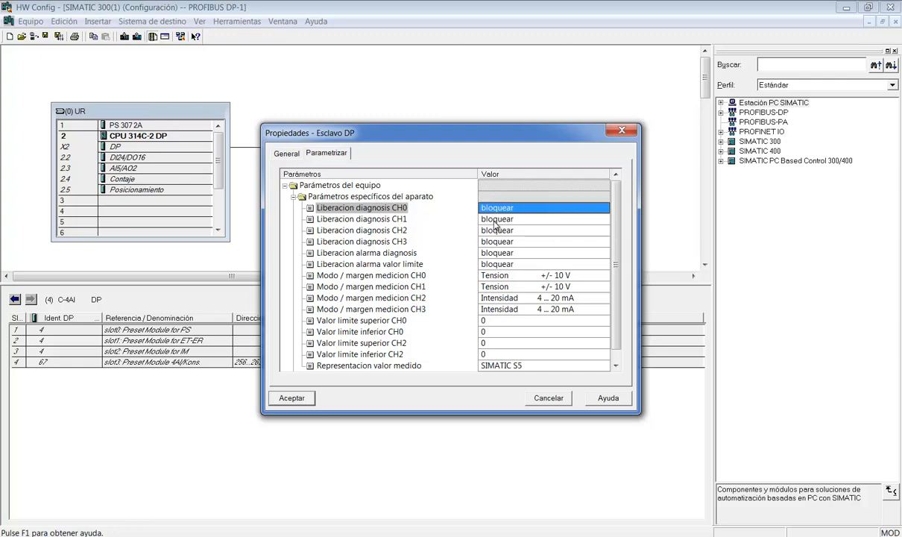
left_click(303, 399)
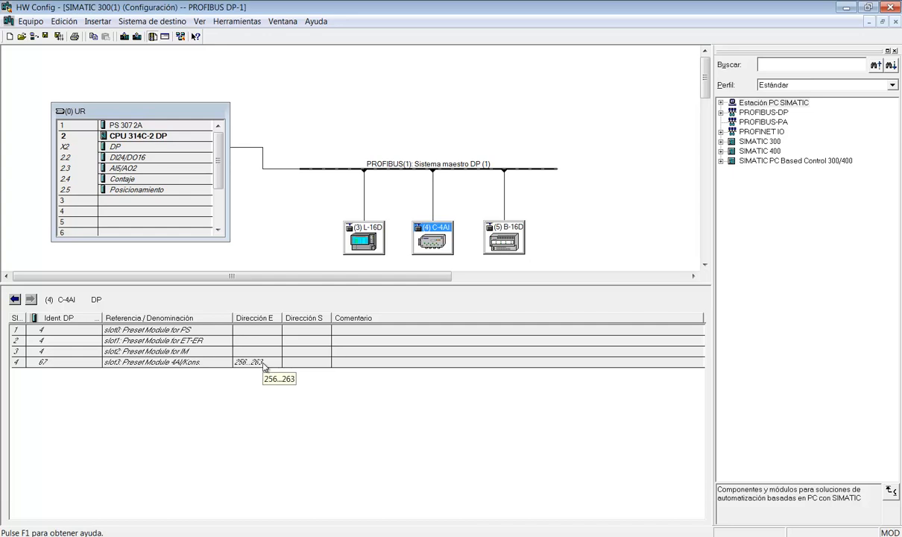
- Review the input address properties of the C-4AI slave's 4AI module in slot 4
left_click(264, 365)
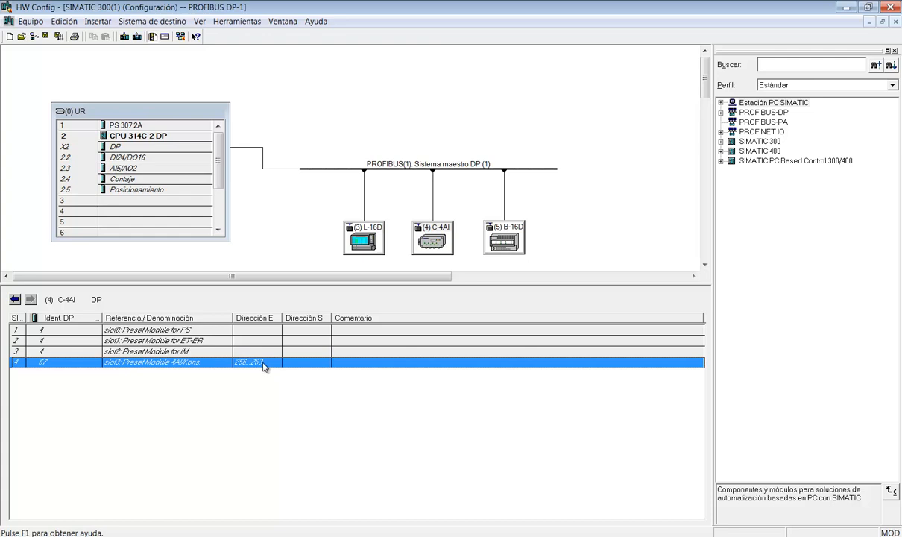
double_click(263, 365)
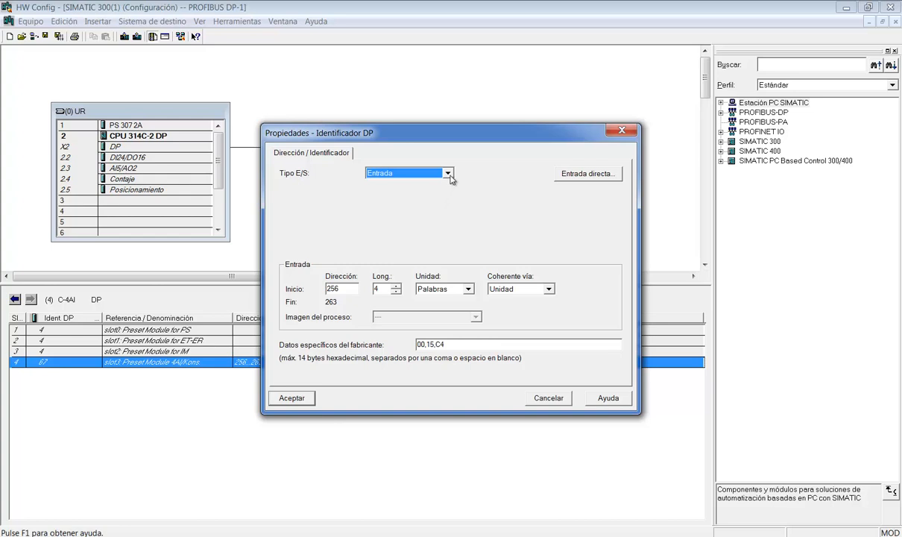
left_click(291, 397)
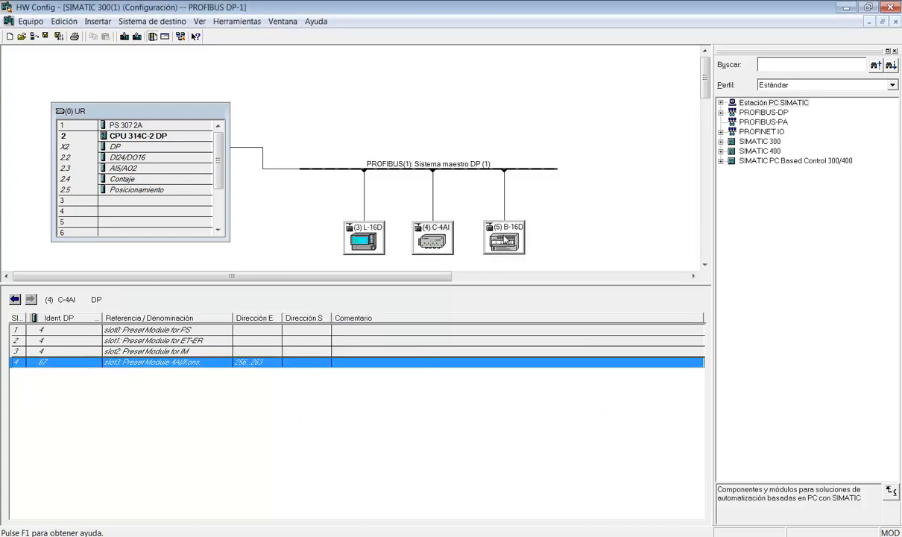
- Review the B-16DO slave's general properties and the output address of its 16DA slot
left_click(505, 239)
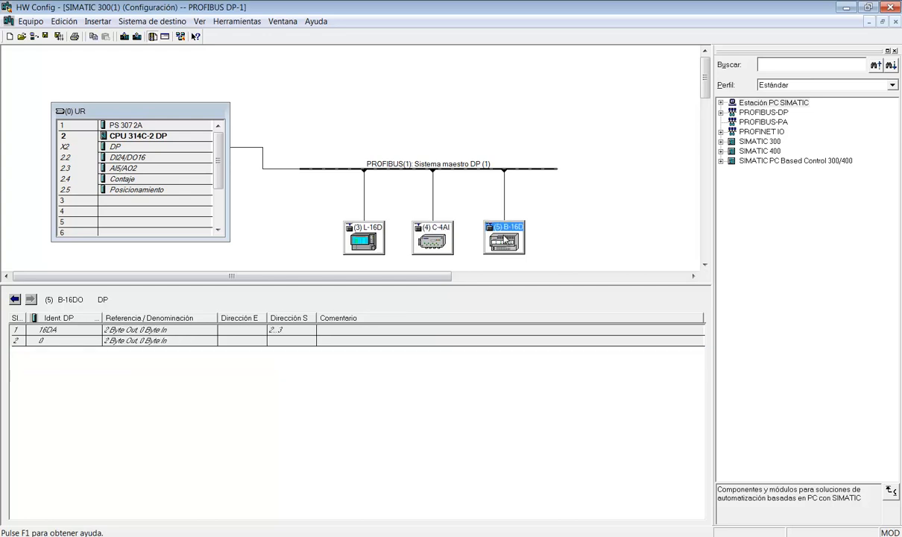
double_click(506, 239)
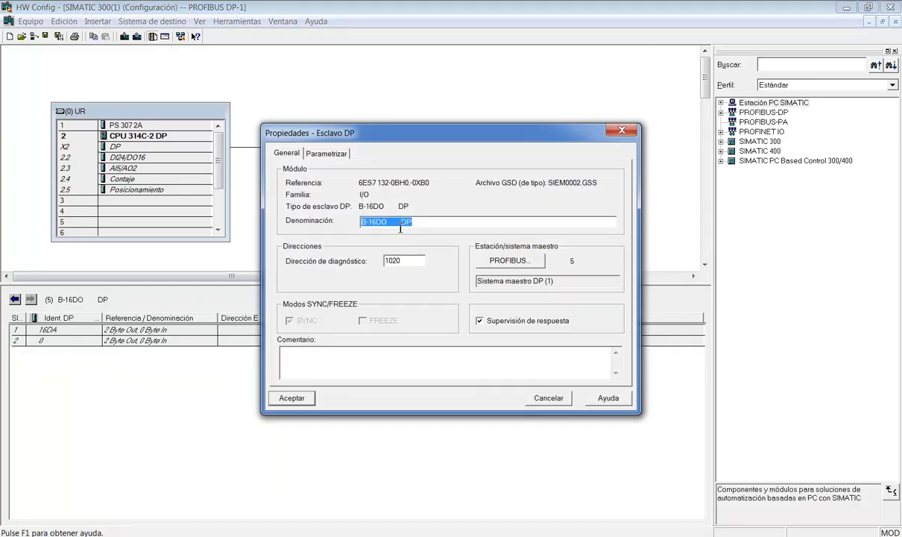
left_click(310, 398)
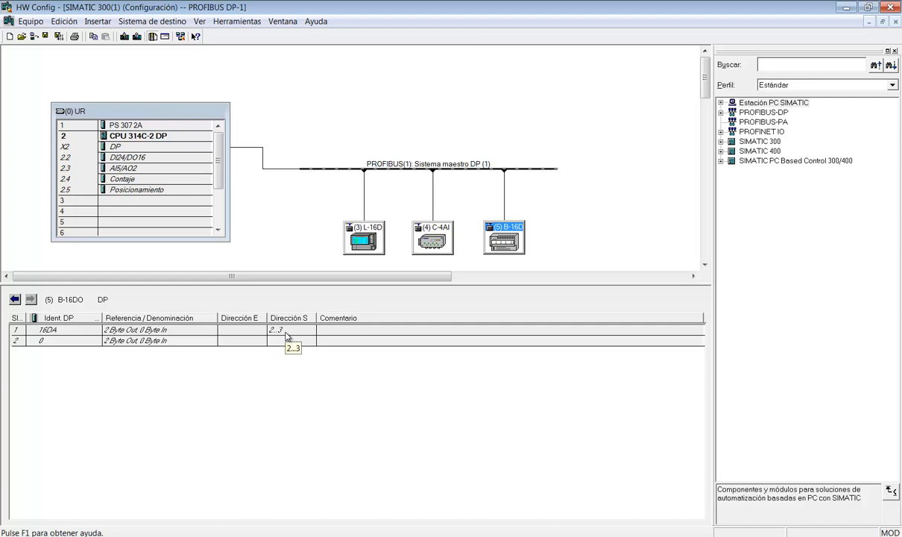
left_click(286, 331)
double_click(285, 333)
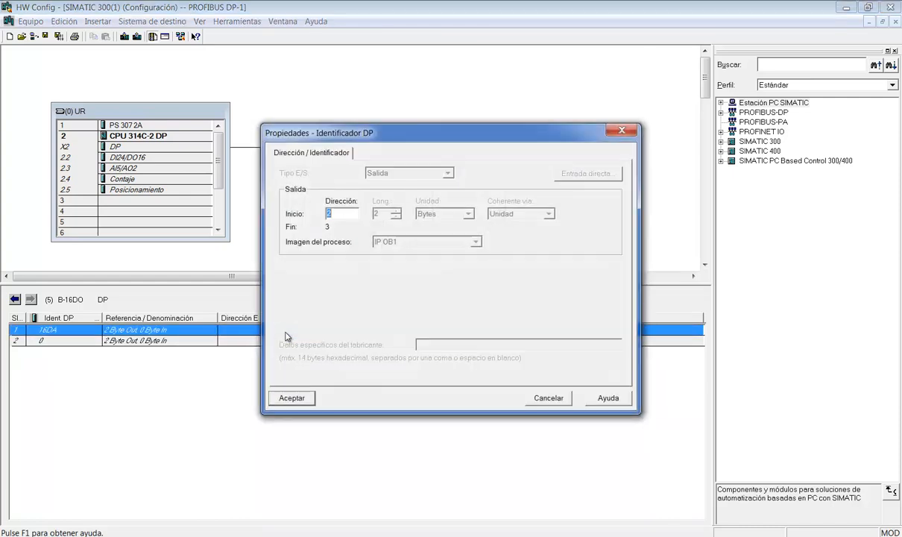
left_click(292, 399)
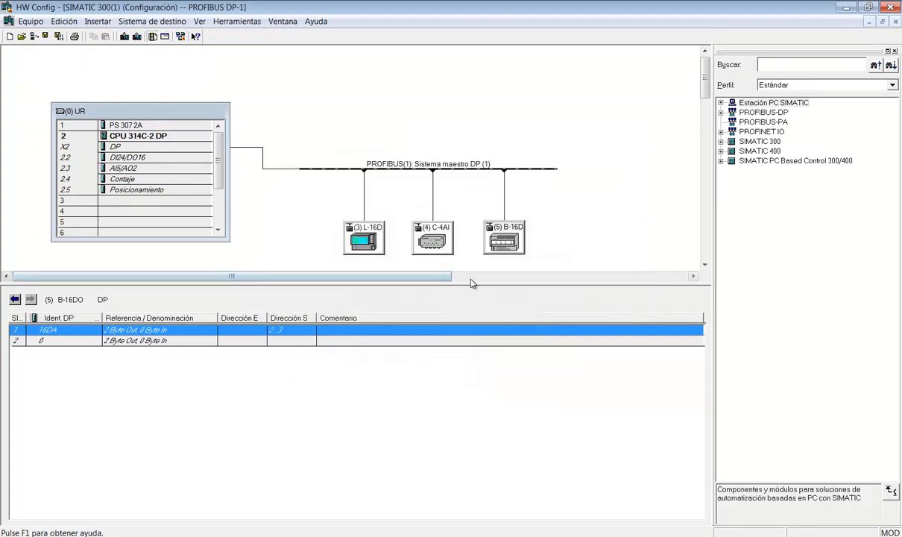
- Enlarge the station diagram area and review the CPU rack's module addresses and the SIMATIC 300 catalog families
left_click_drag(470, 284, 466, 367)
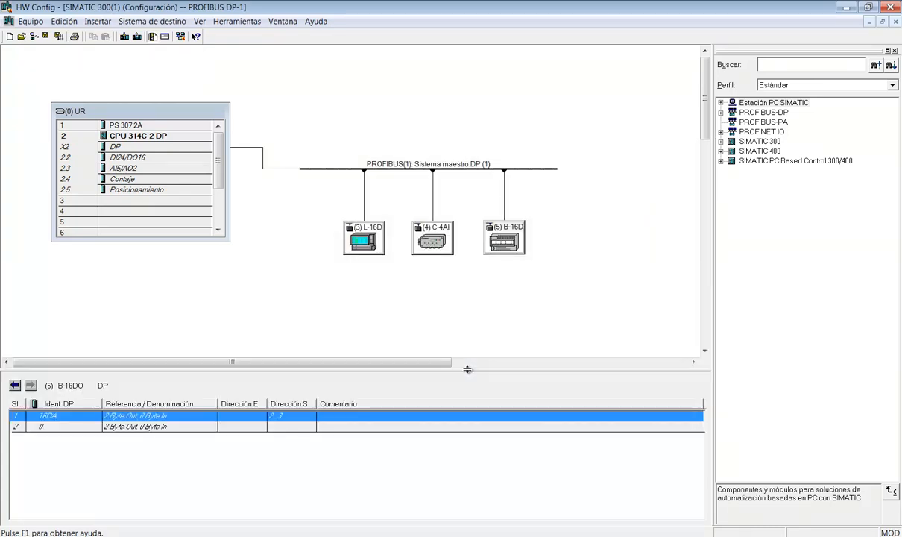
left_click(465, 320)
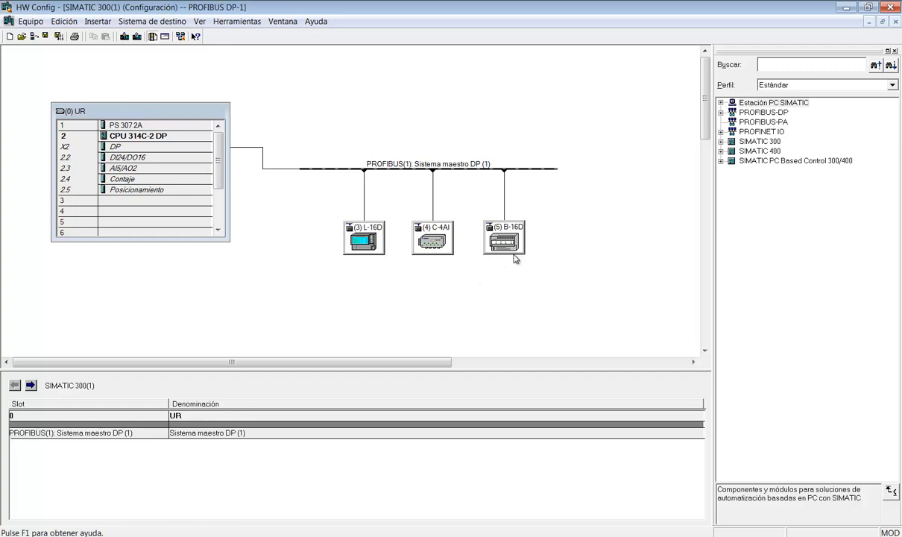
left_click(154, 141)
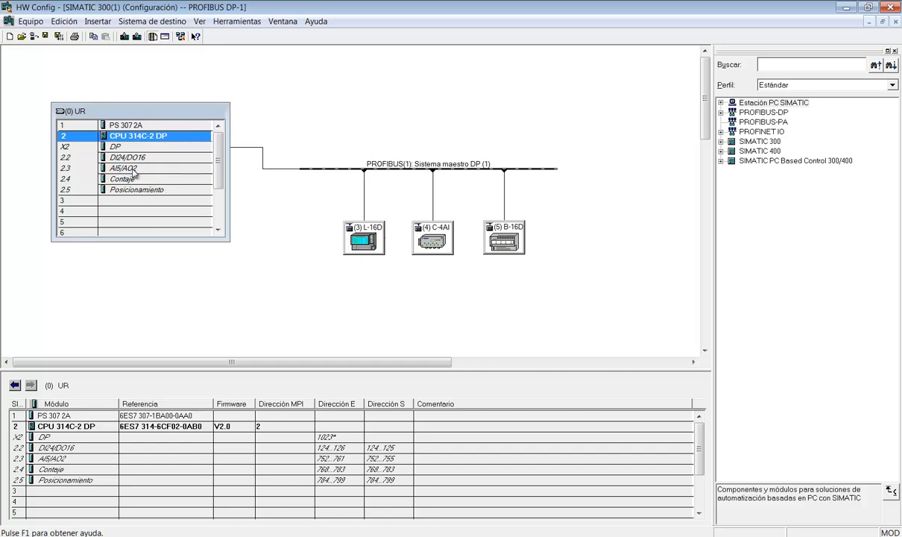
left_click(721, 141)
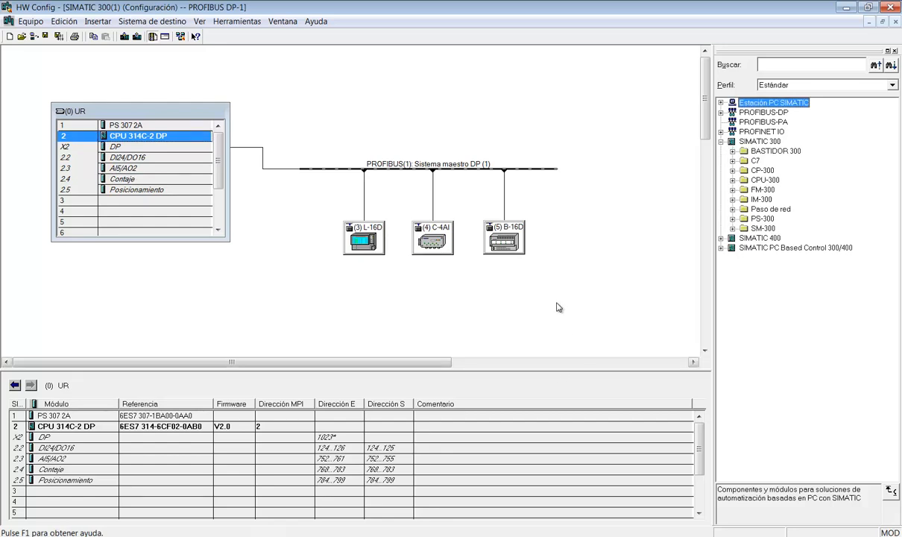
- Save and compile the station configuration, and open the PROFIBUS network view in NetPro
left_click(60, 38)
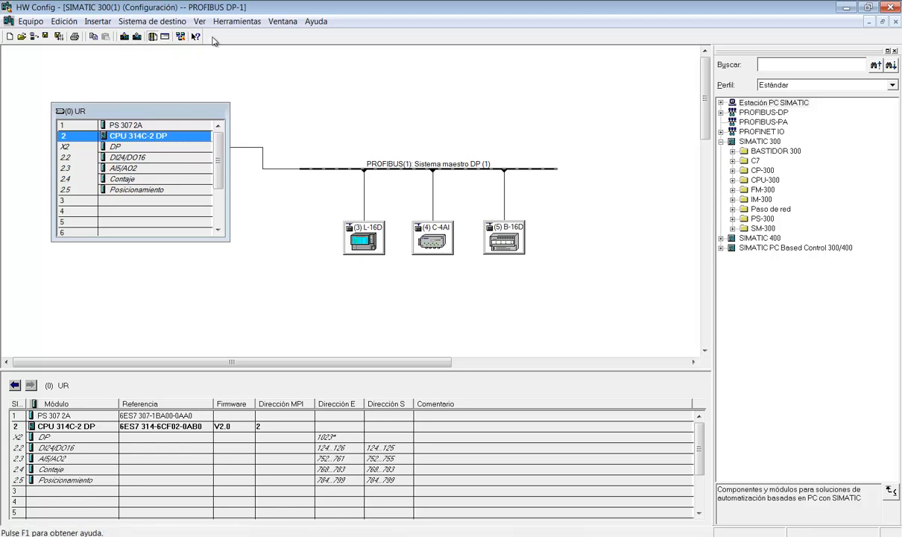
left_click(182, 37)
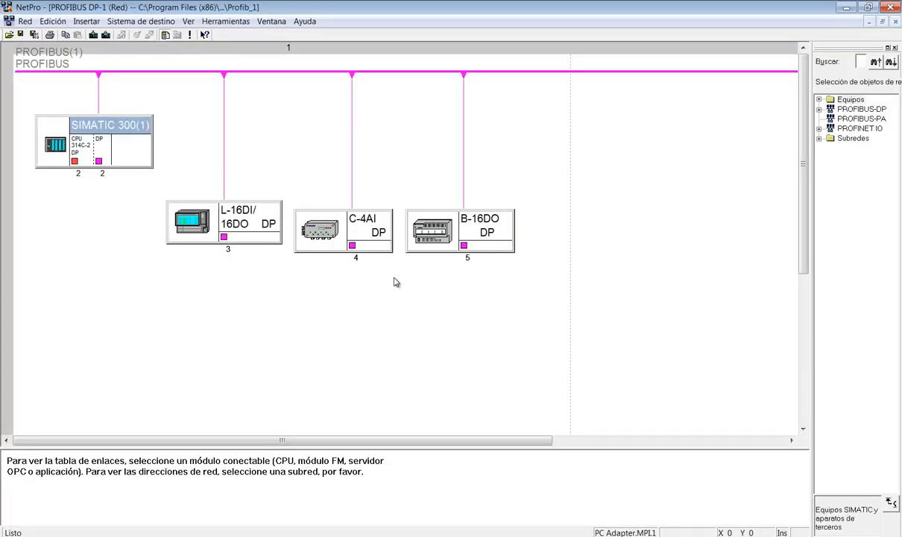
- Move the B-16DO slave farther from the C-4AI slave in the network diagram and check the other two slaves
left_click_drag(480, 234, 518, 240)
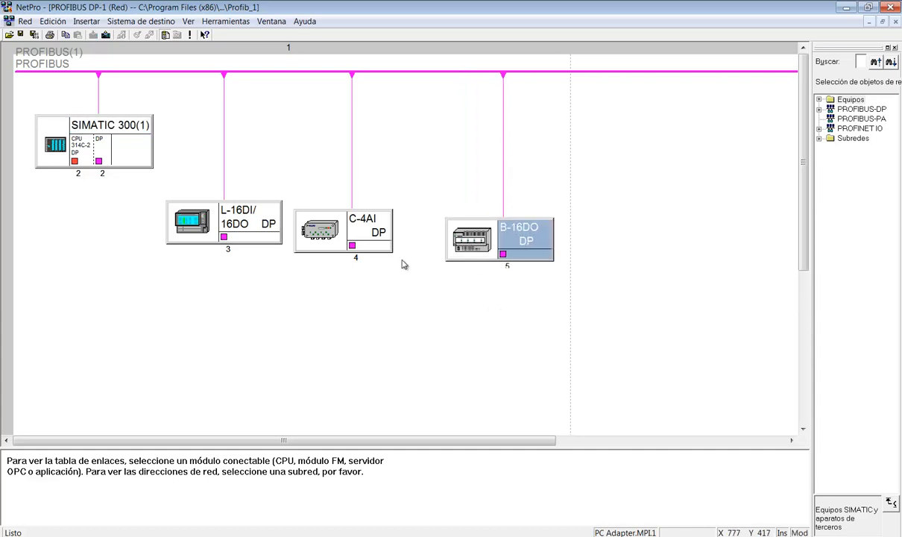
left_click(384, 240)
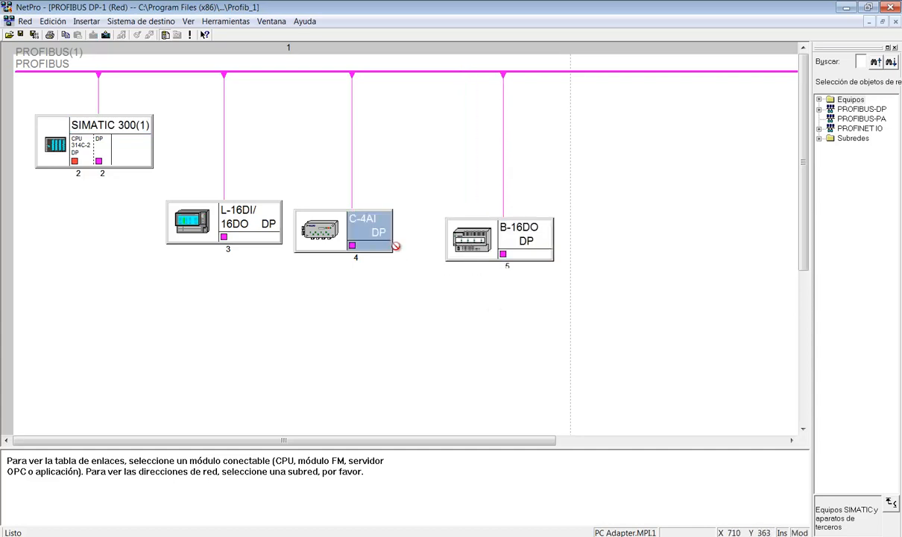
left_click(249, 218)
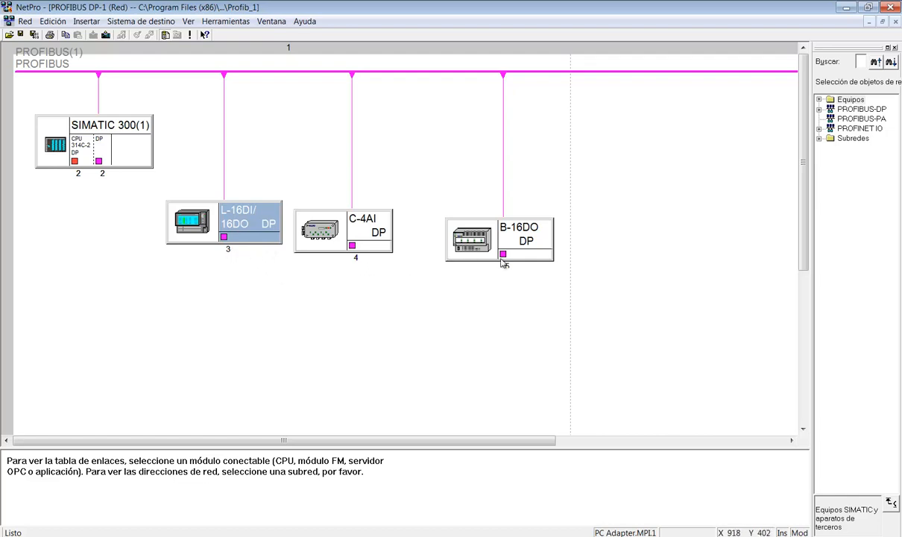
left_click(505, 298)
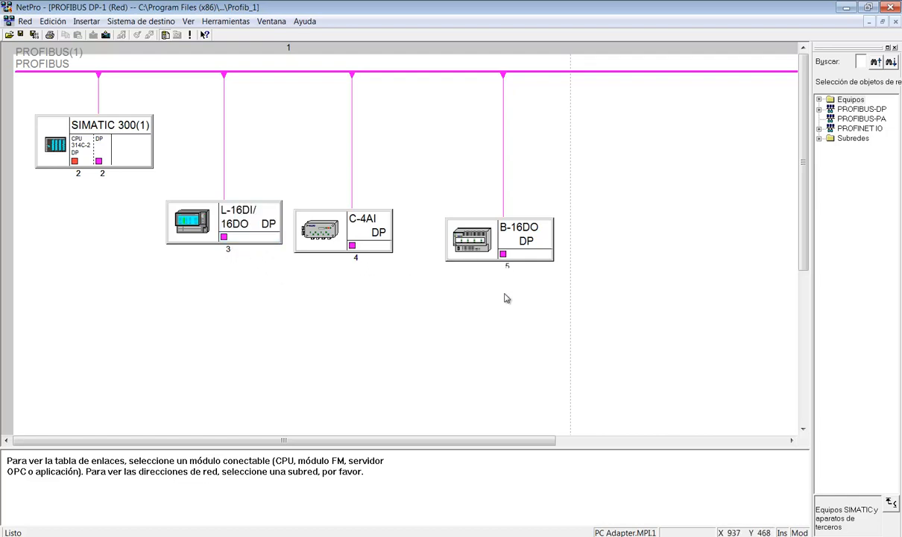
- Review the PROFIBUS(1) subnet's general properties and its network settings for highest address, transmission rate and profile
left_click(452, 72)
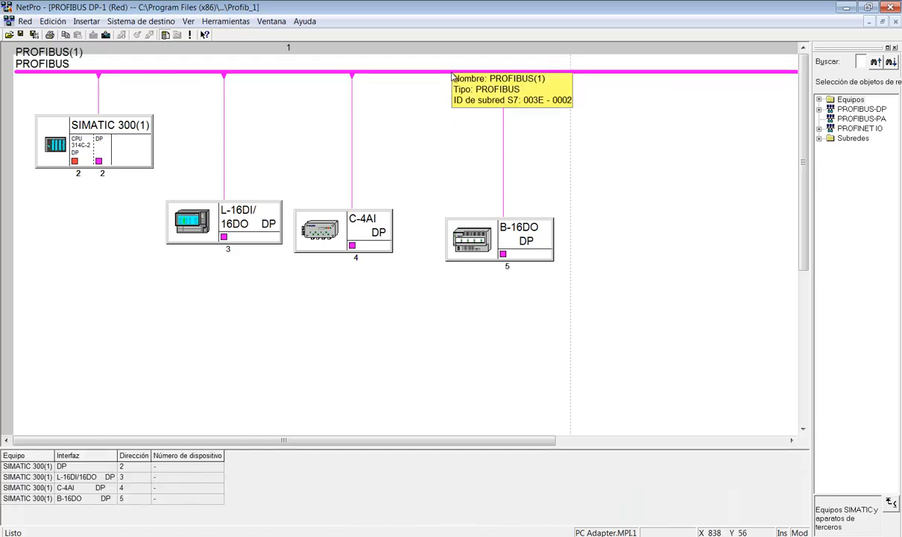
double_click(452, 72)
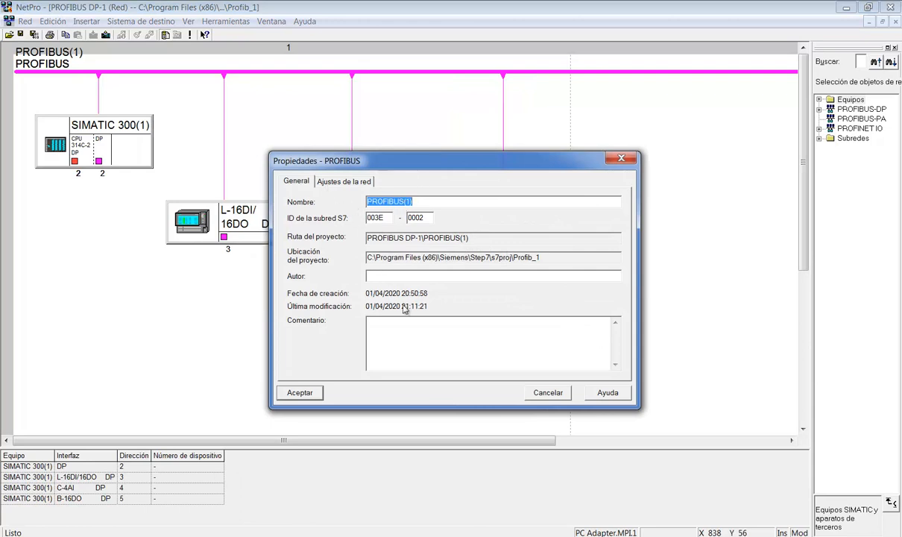
left_click(345, 181)
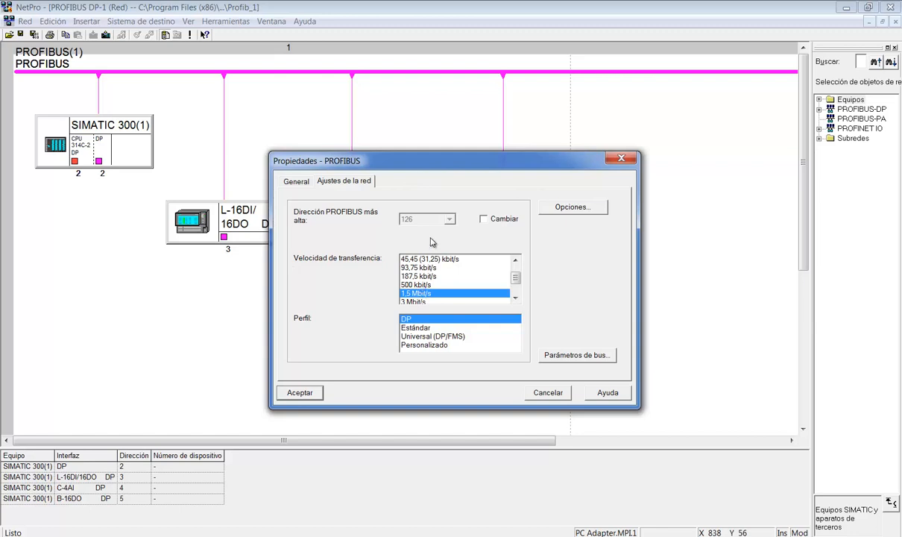
left_click(305, 393)
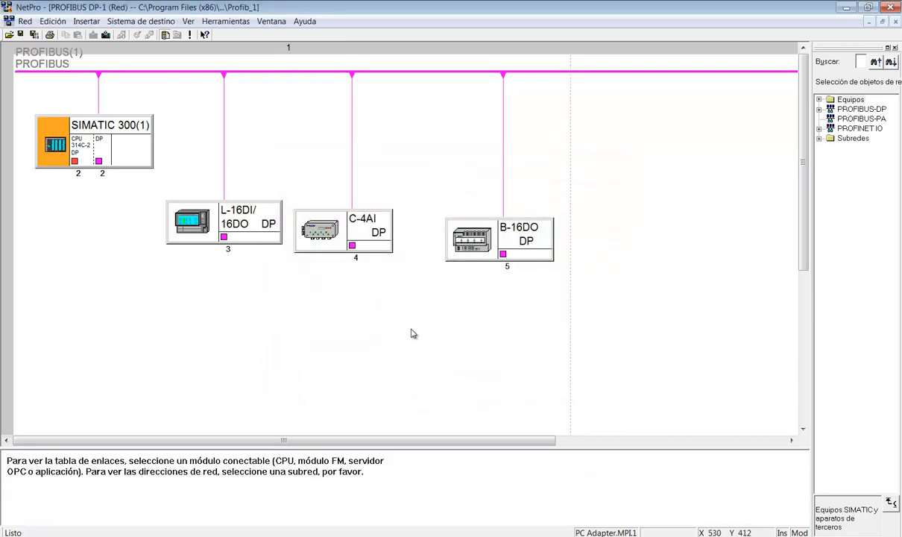
- Select the SIMATIC 300 station and all three slaves, save and compile the network, and close the consistency check results
left_click_drag(566, 286, 27, 116)
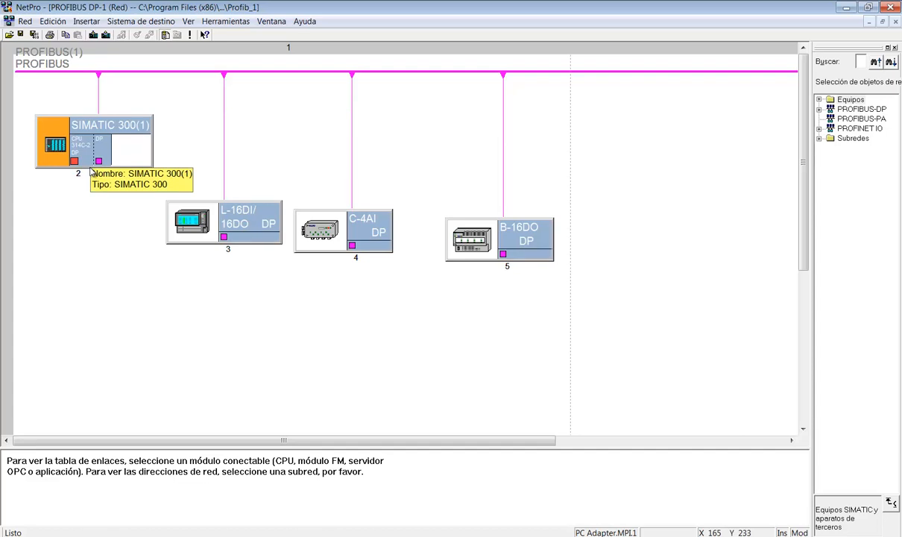
left_click(95, 36)
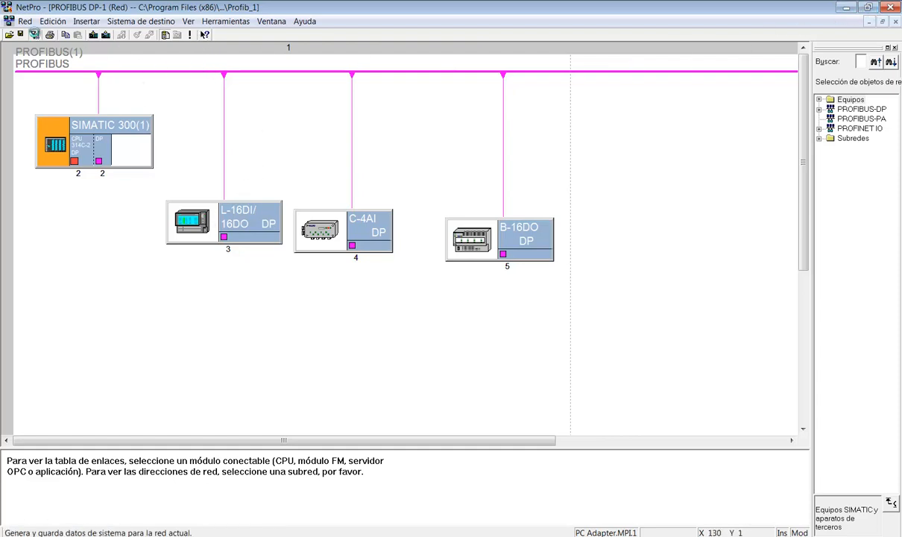
left_click(33, 35)
left_click(387, 310)
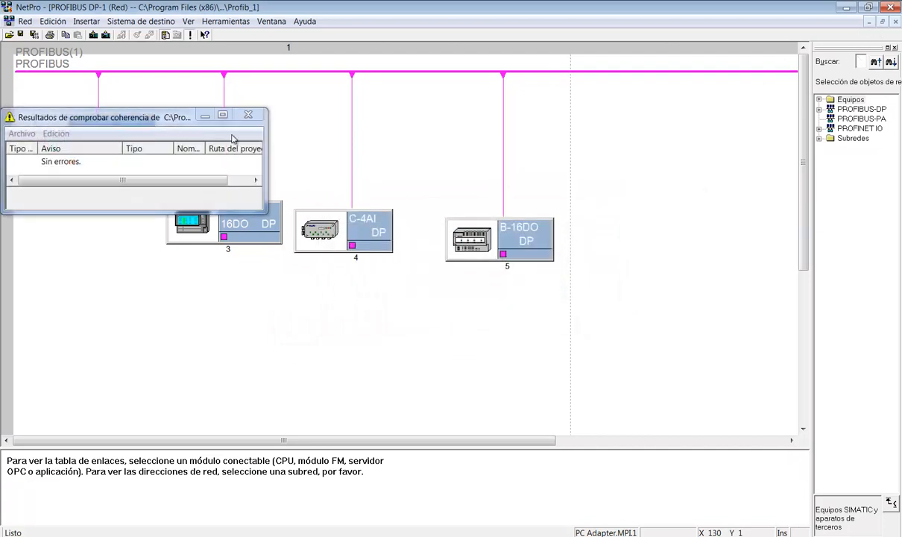
left_click(250, 116)
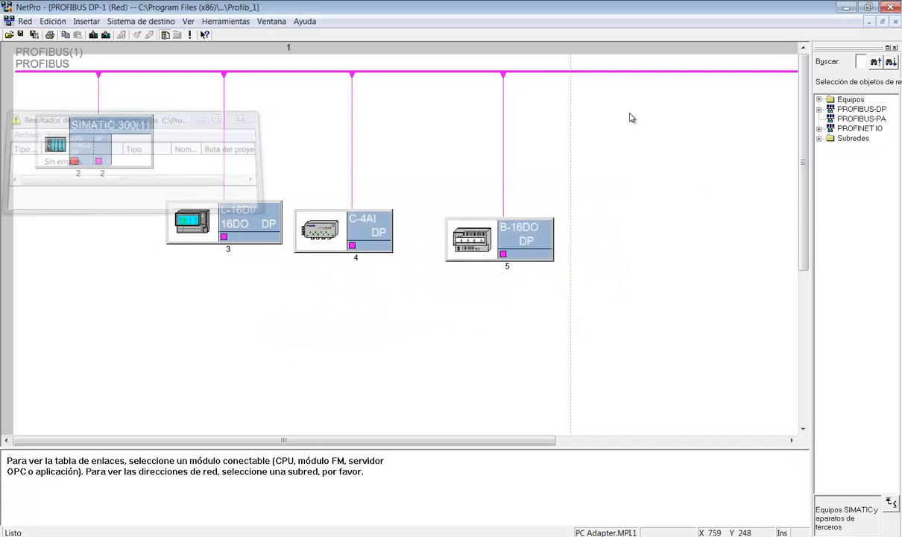
- Exit the network view and the hardware configuration to return to the project in SIMATIC Manager
left_click(892, 7)
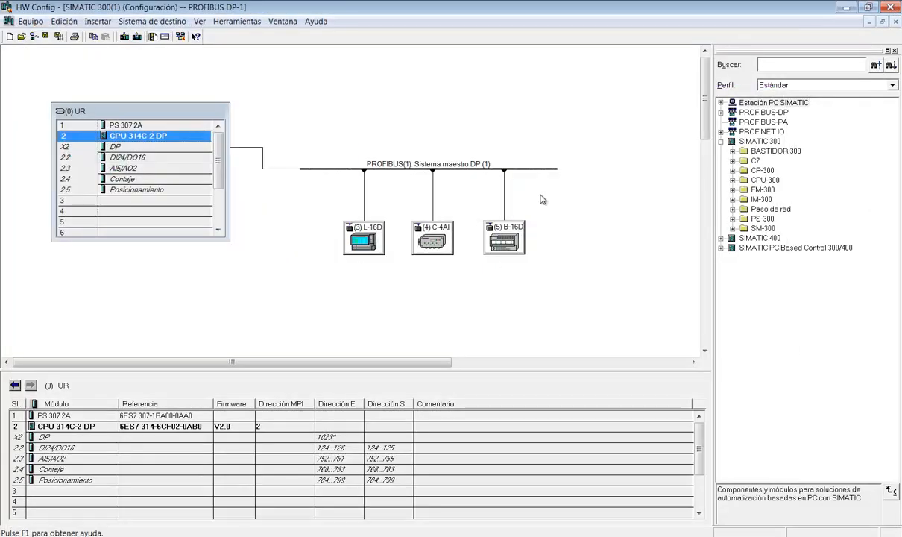
left_click(30, 21)
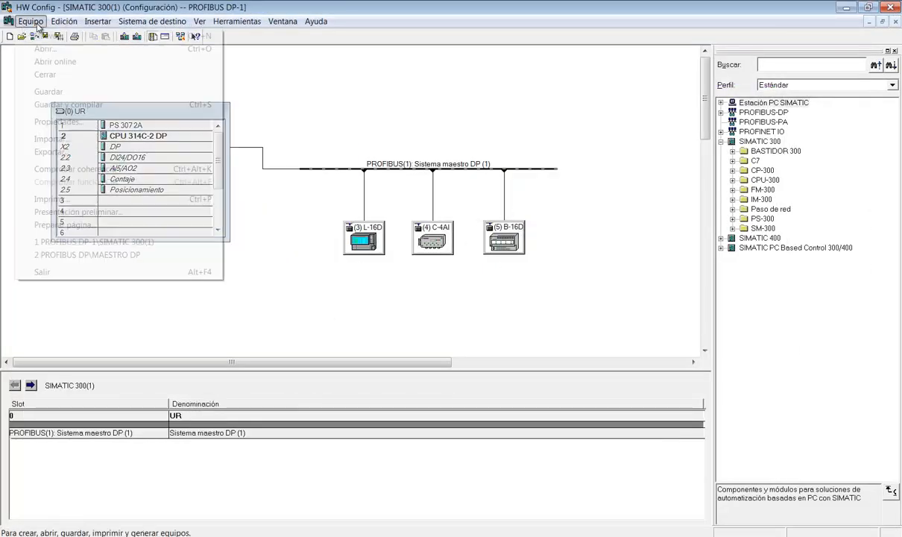
left_click(53, 259)
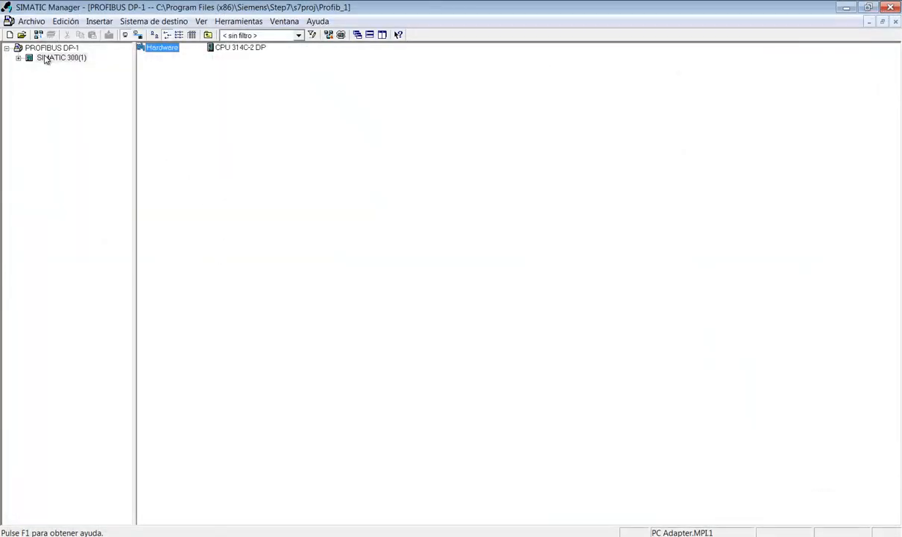
- Expand the SIMATIC 300(1) station down to its S7 program and open OB1 from the Bloques folder
left_click(18, 59)
left_click(79, 99)
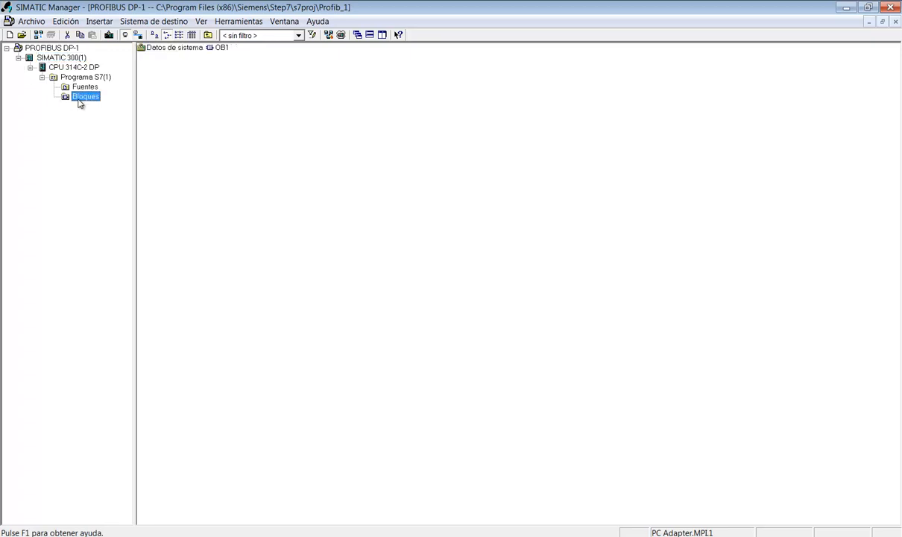
double_click(221, 47)
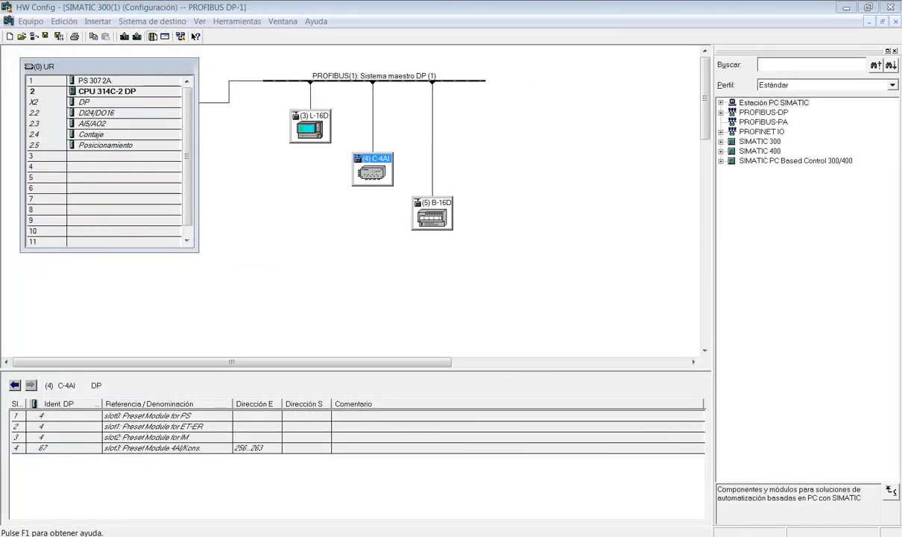
- Examine the CPU 314C-2 DP's address overview in HW Config, checking the slave, 16DA output and AI5/AO2 entries
left_click(200, 22)
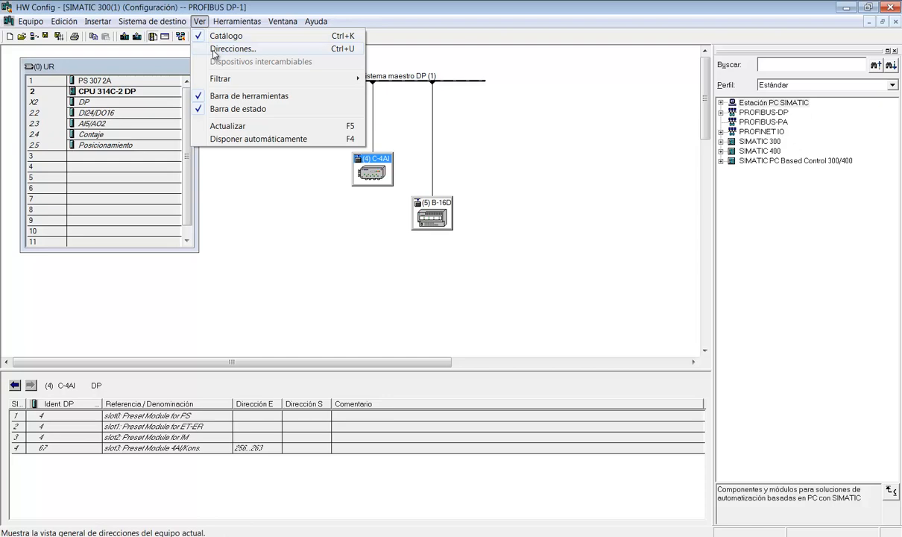
left_click(215, 49)
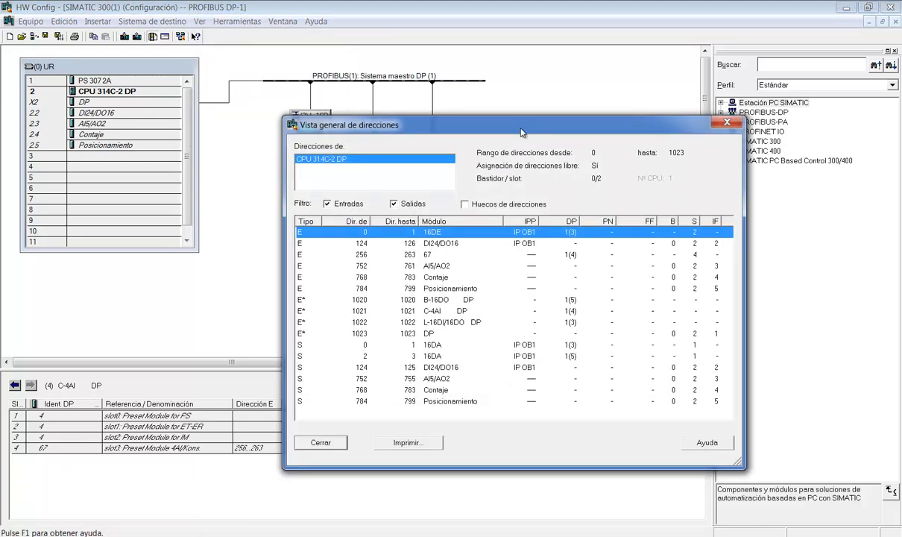
left_click_drag(522, 132, 604, 118)
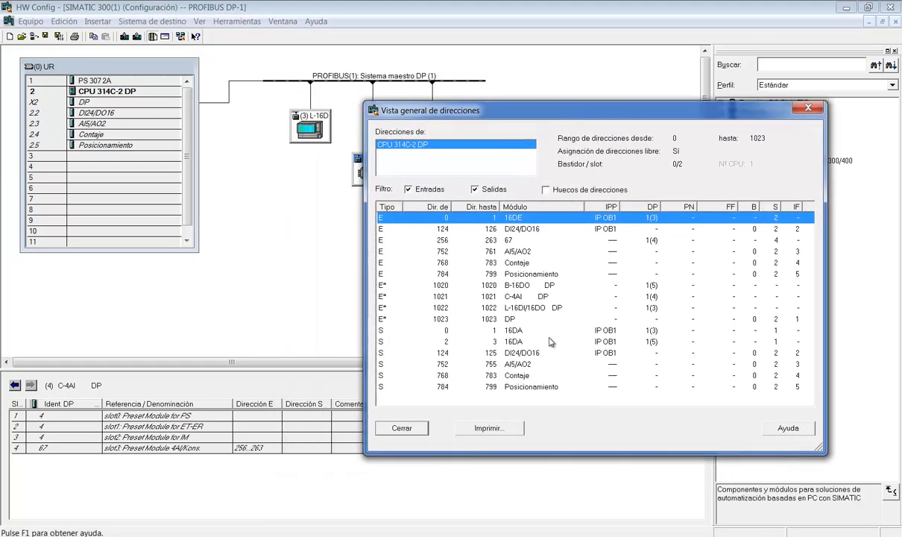
left_click(520, 308)
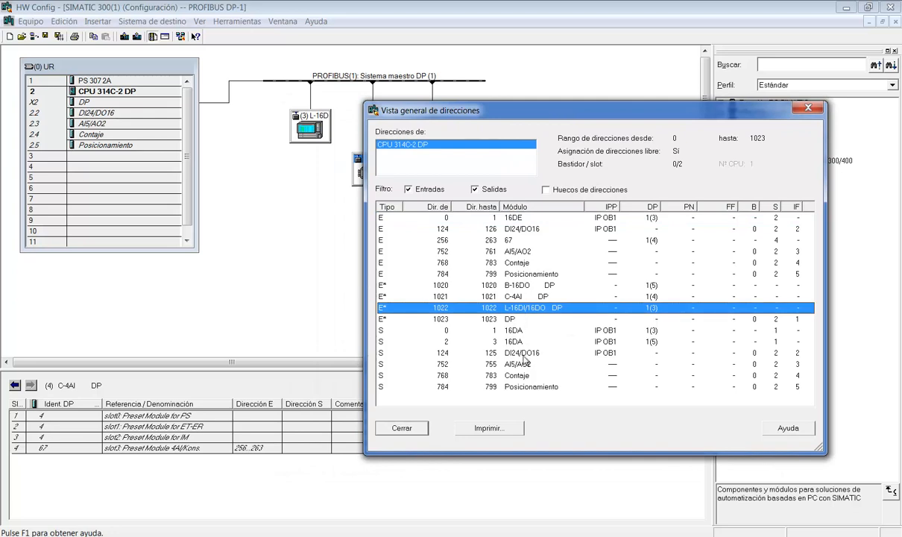
left_click(515, 342)
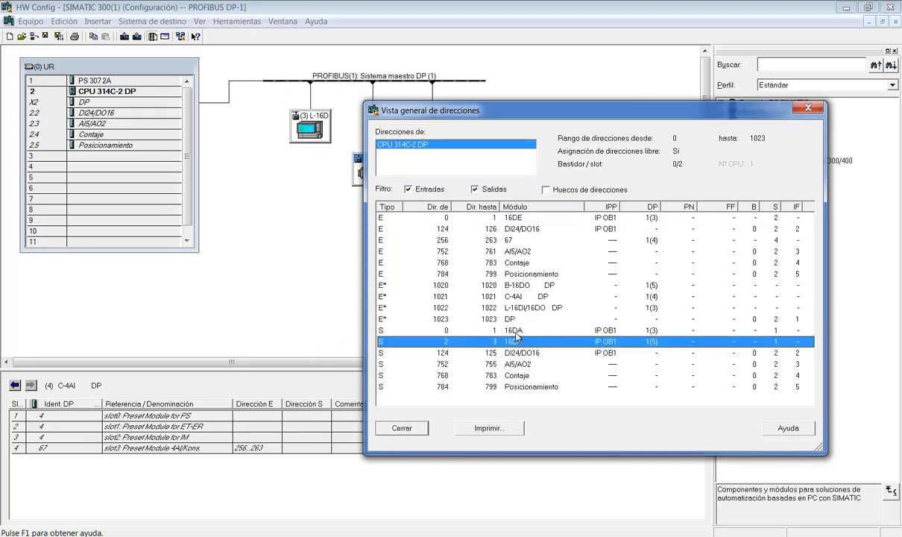
left_click(522, 253)
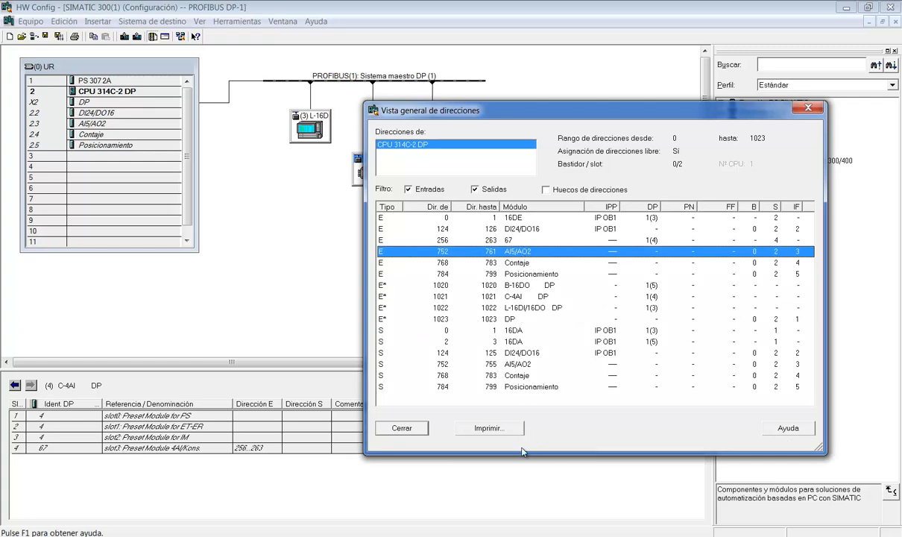
left_click(400, 430)
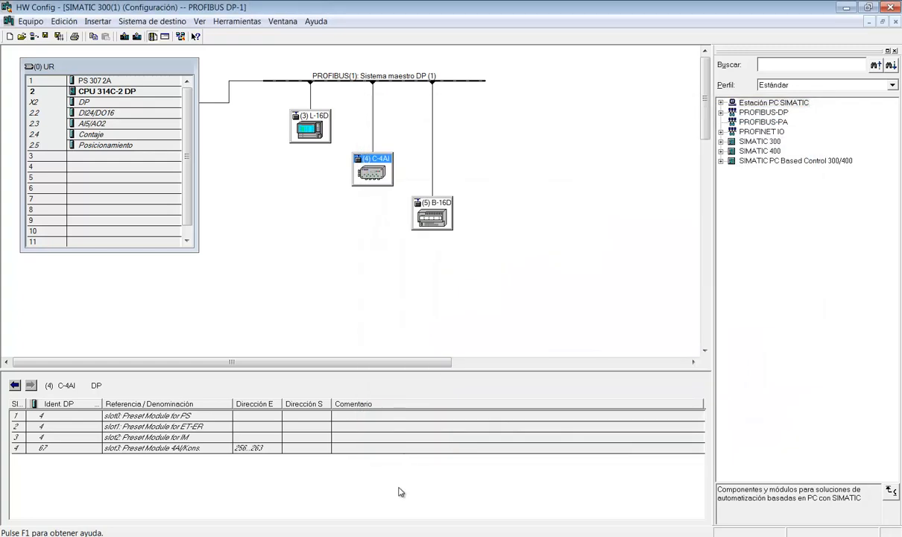